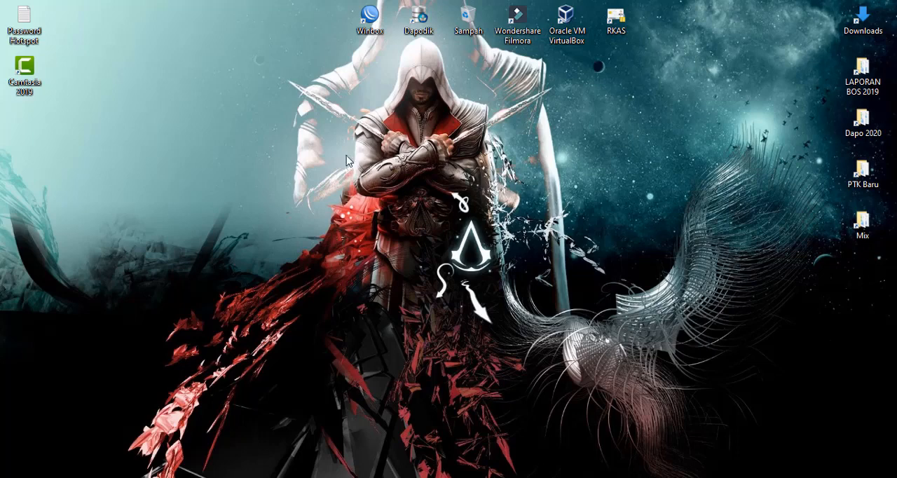
pyautogui.rightClick(344, 131)
pyautogui.click(371, 172)
pyautogui.doubleClick(371, 16)
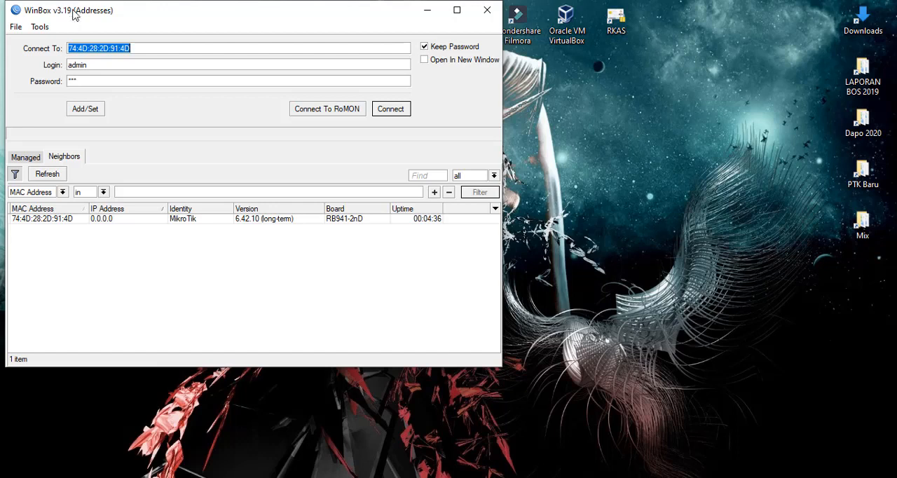
pyautogui.moveTo(84, 9); pyautogui.dragTo(80, 9)
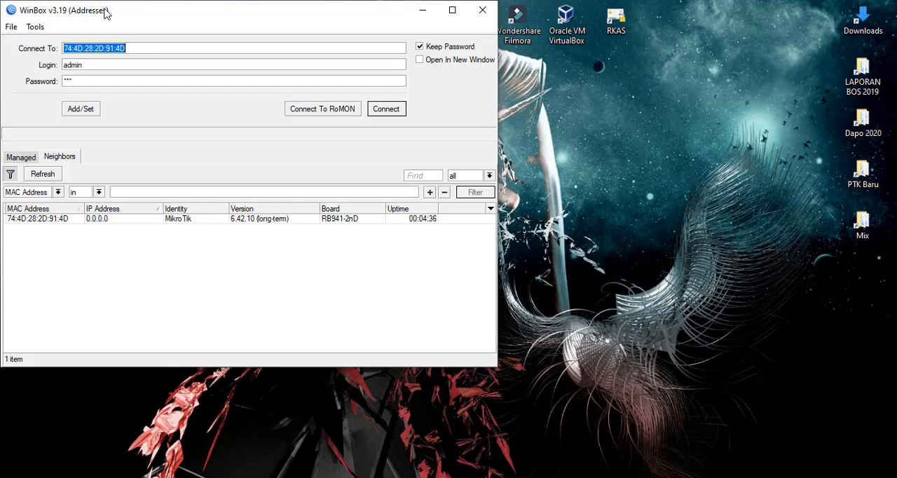
pyautogui.moveTo(105, 12); pyautogui.dragTo(268, 62)
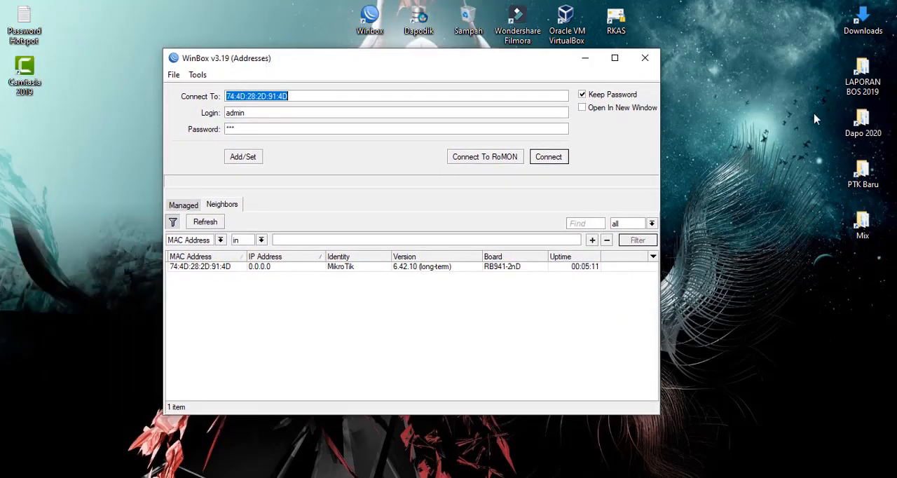
pyautogui.click(645, 59)
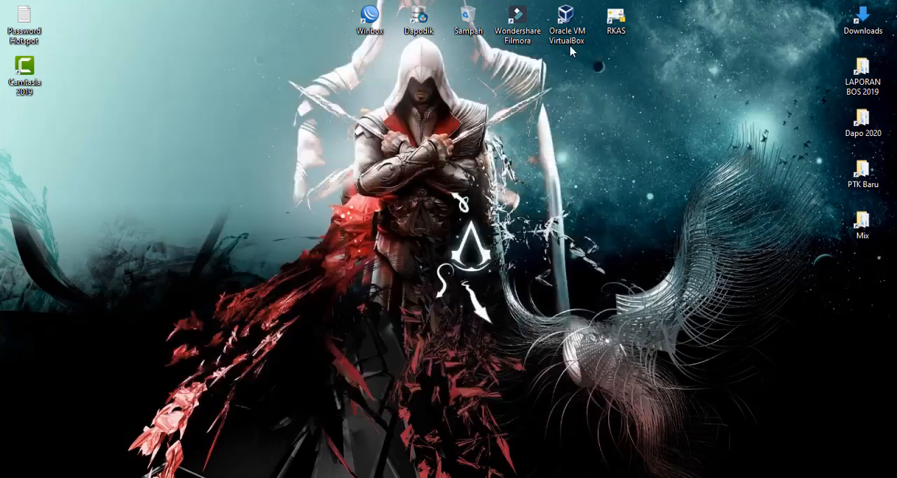
# - Launch WinBox and select the discovered MikroTik router by its MAC address among the neighbors
pyautogui.doubleClick(370, 17)
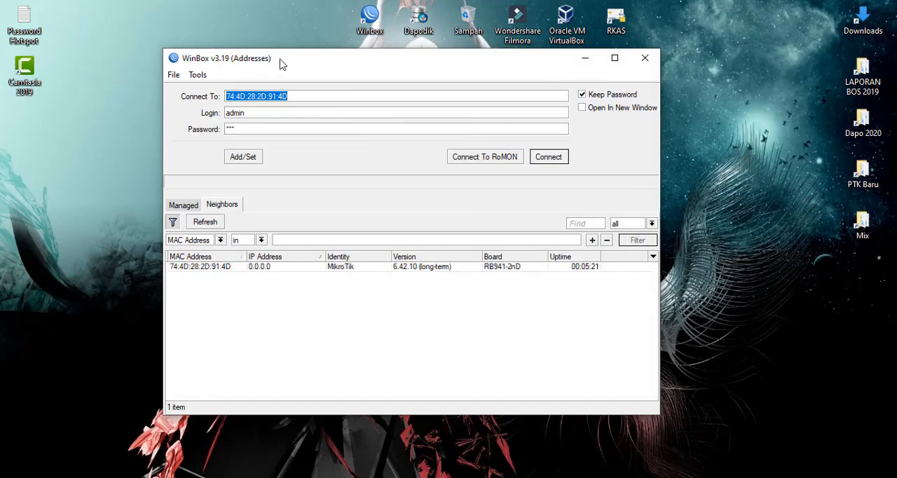
pyautogui.moveTo(340, 68); pyautogui.dragTo(390, 15)
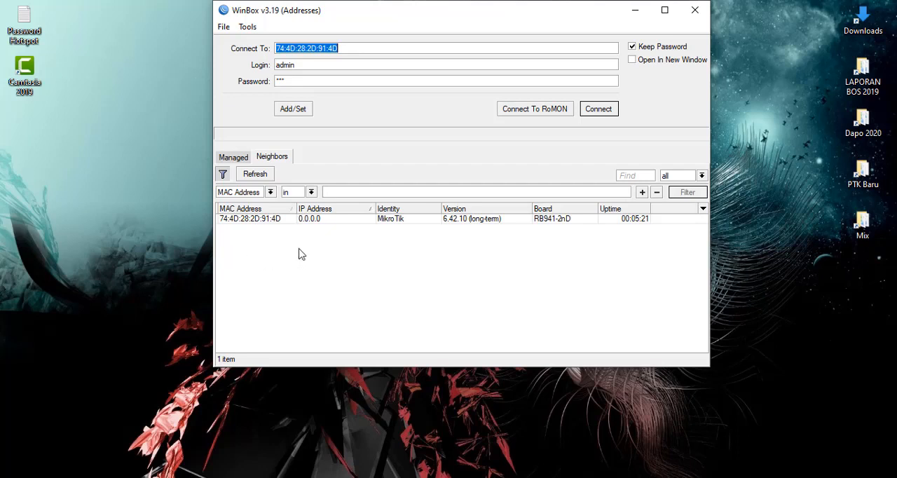
pyautogui.click(235, 222)
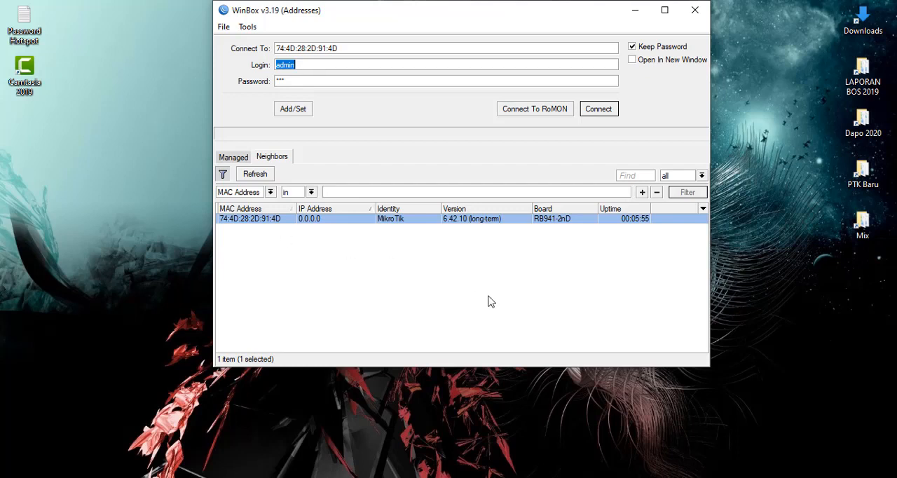
# - Check the computer's wired and Wi-Fi network connections and return to the WinBox login window
pyautogui.click(811, 477)
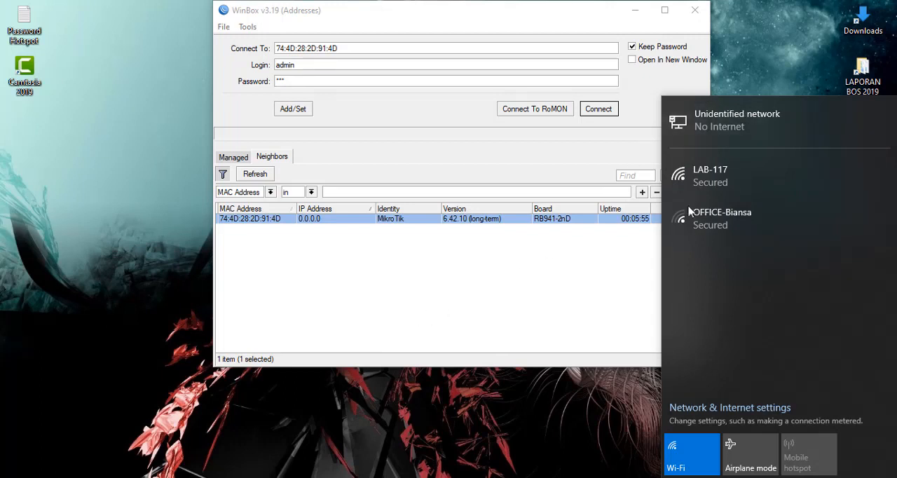
pyautogui.click(486, 293)
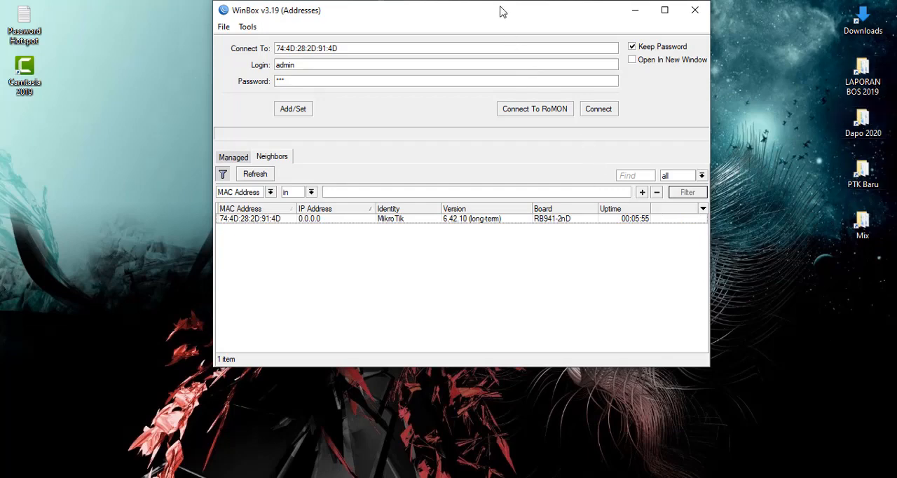
pyautogui.moveTo(501, 11)
pyautogui.mouseDown()
pyautogui.moveTo(500, 50)
pyautogui.moveTo(511, 20)
pyautogui.mouseUp()
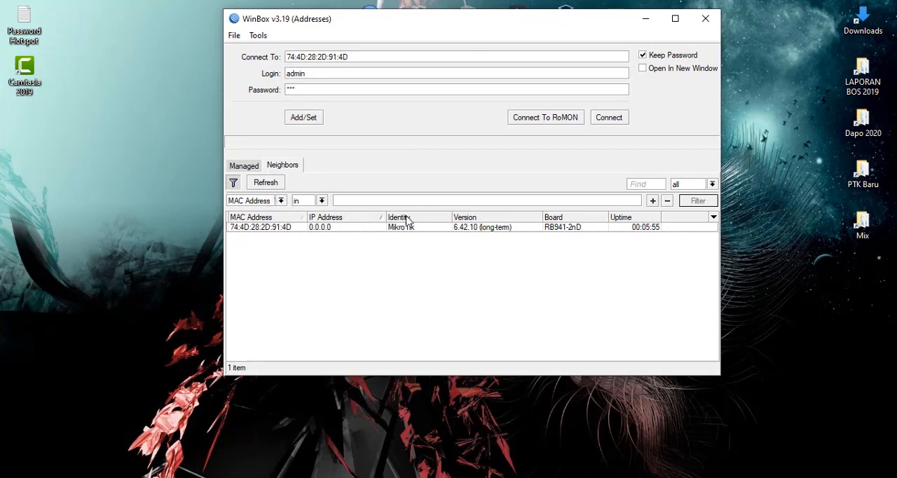
# - Connect to the discovered MikroTik router through its MAC address as admin with the password left empty
pyautogui.click(240, 228)
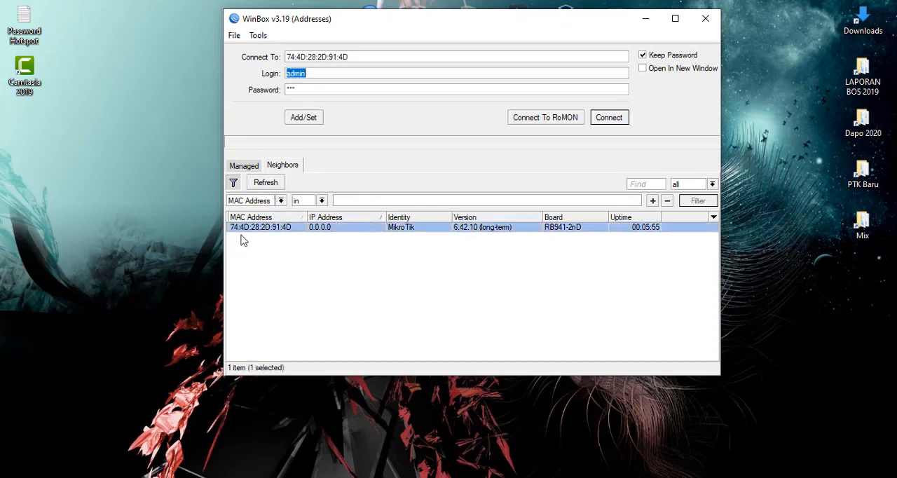
pyautogui.click(243, 233)
pyautogui.doubleClick(312, 89)
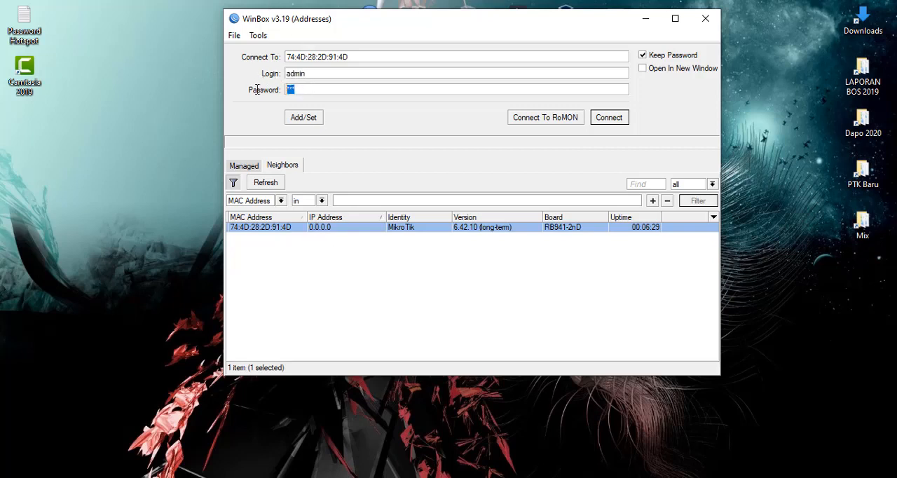
pyautogui.press('BackSpace')
pyautogui.moveTo(346, 22); pyautogui.dragTo(349, 14)
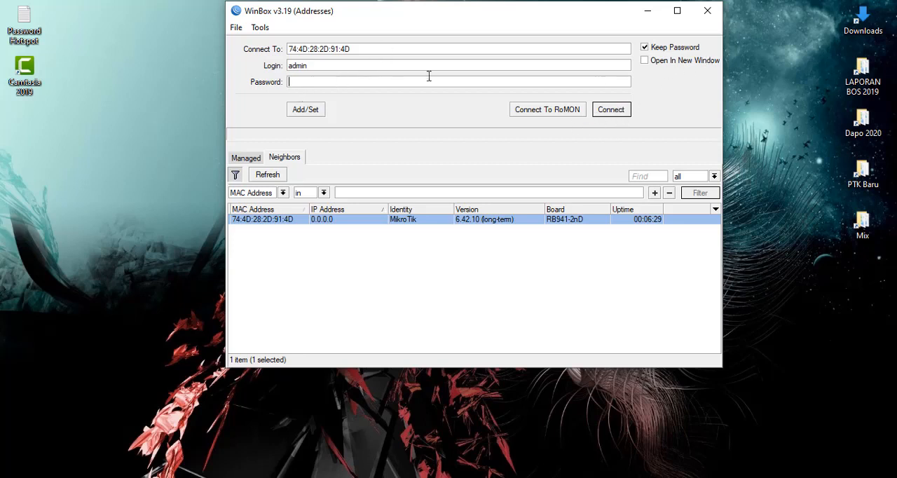
pyautogui.click(614, 112)
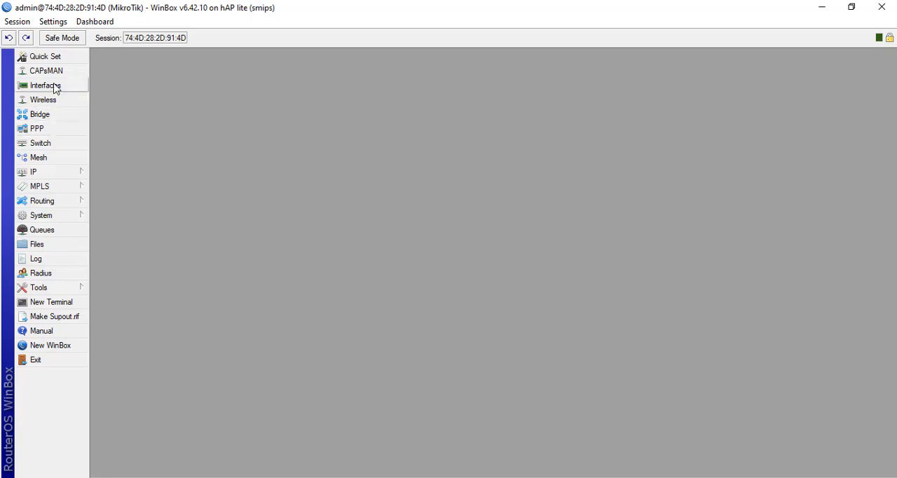
# - Open the router's interface list and maximize its window
pyautogui.click(28, 87)
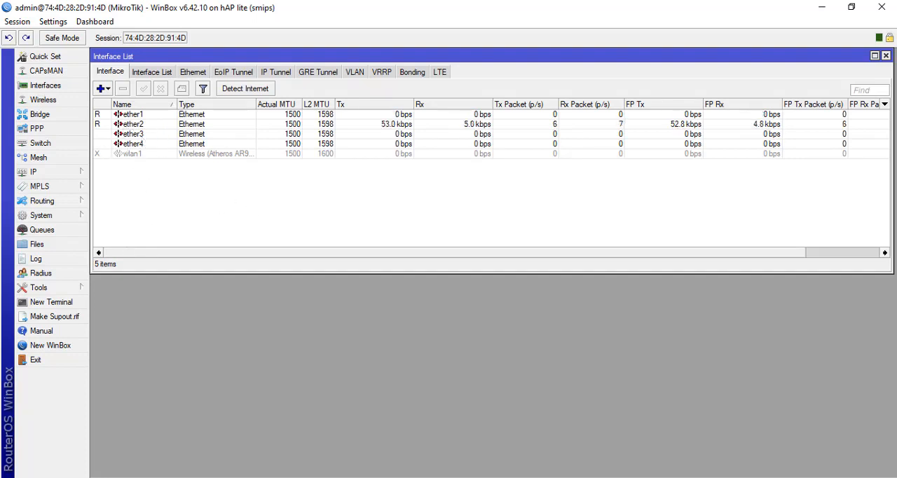
pyautogui.doubleClick(801, 57)
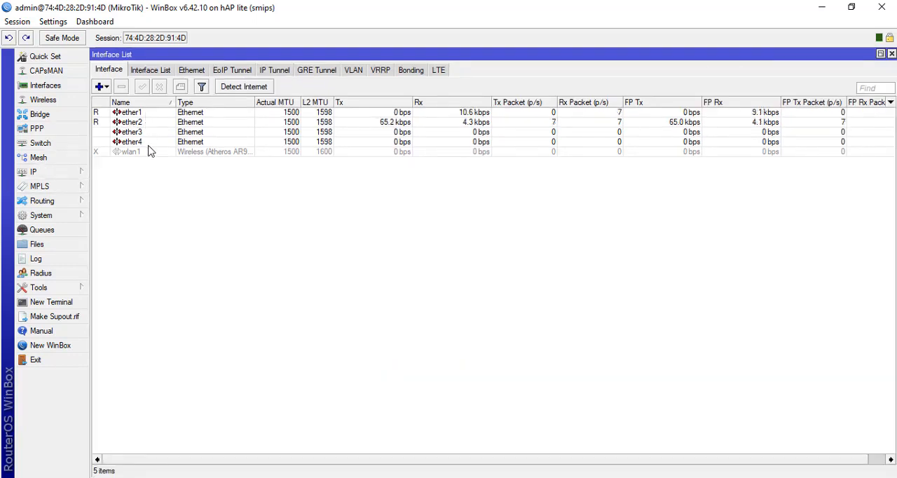
# - Examine the router's Ethernet interfaces ether1 to ether4, including their running status and traffic
pyautogui.click(129, 112)
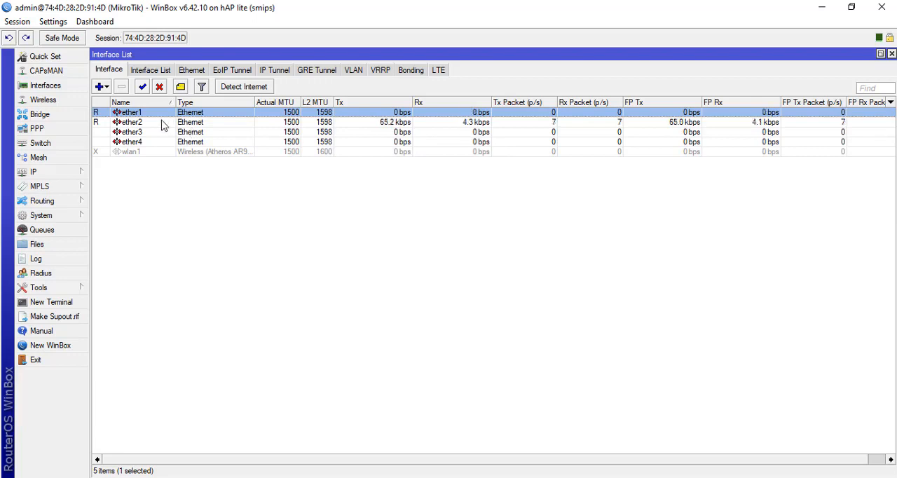
pyautogui.click(160, 123)
pyautogui.click(142, 115)
pyautogui.click(144, 125)
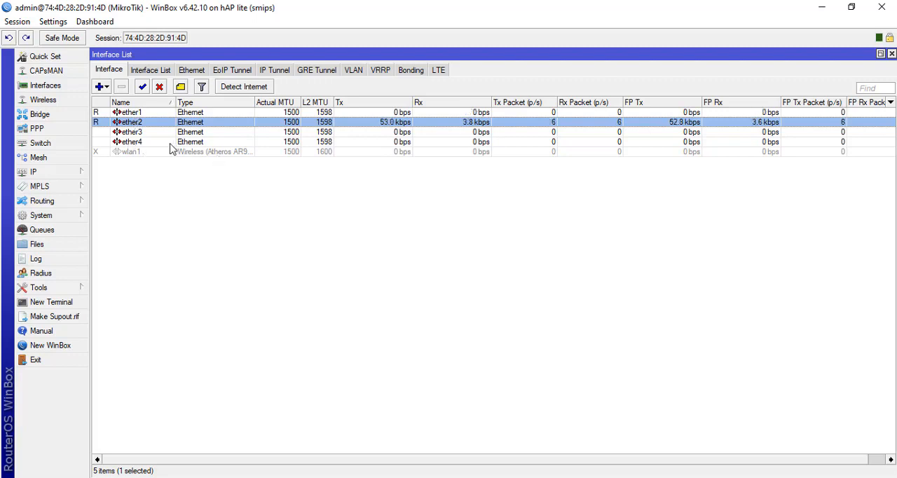
pyautogui.click(146, 135)
pyautogui.click(144, 141)
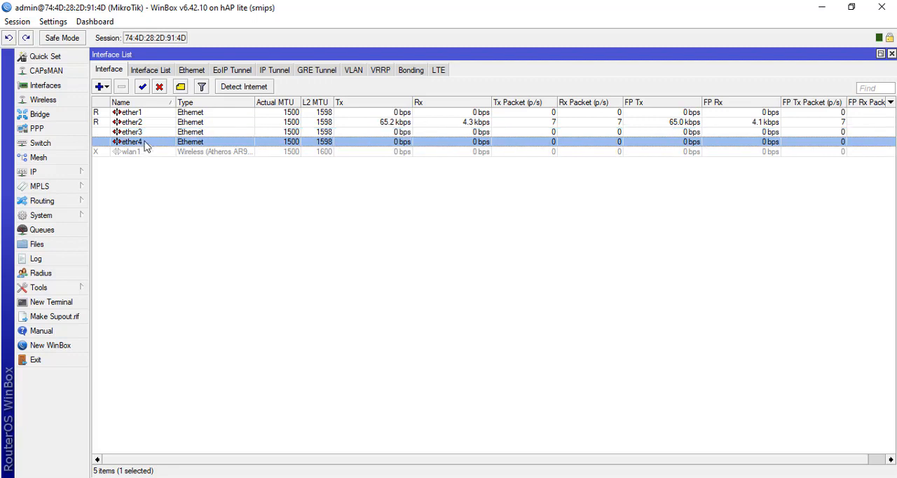
pyautogui.click(144, 131)
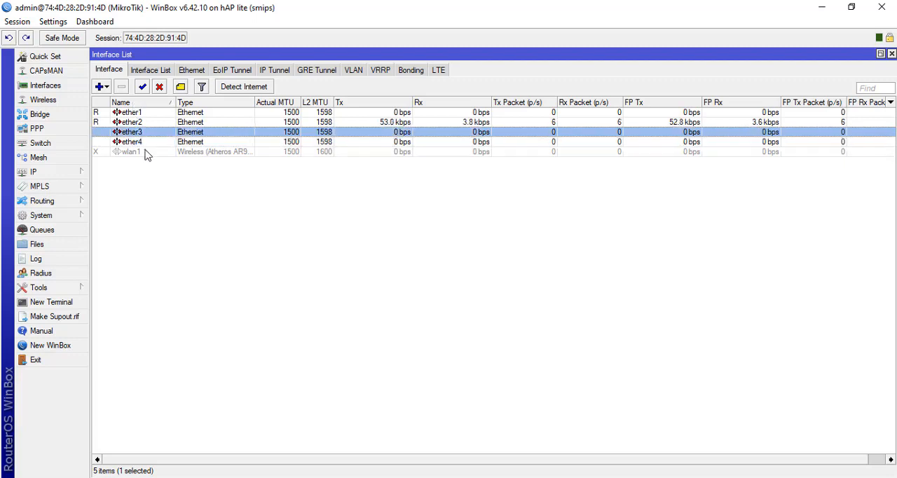
pyautogui.click(146, 142)
pyautogui.click(145, 132)
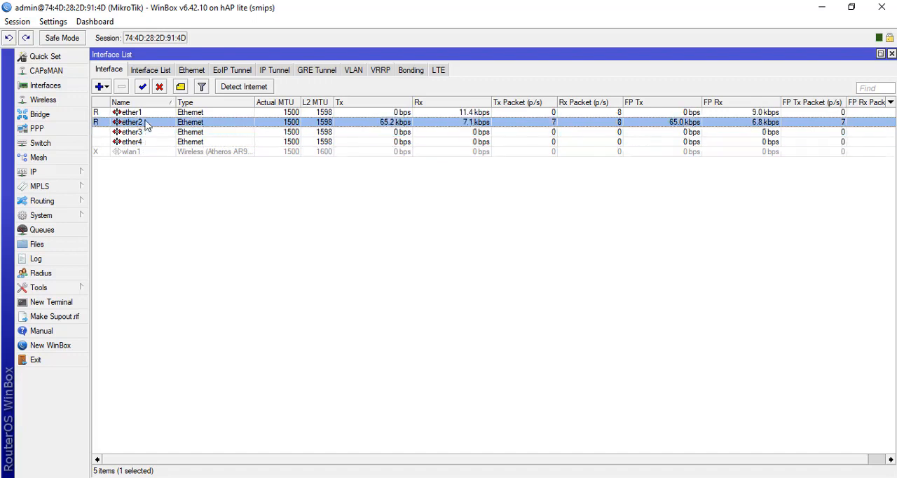
pyautogui.click(145, 122)
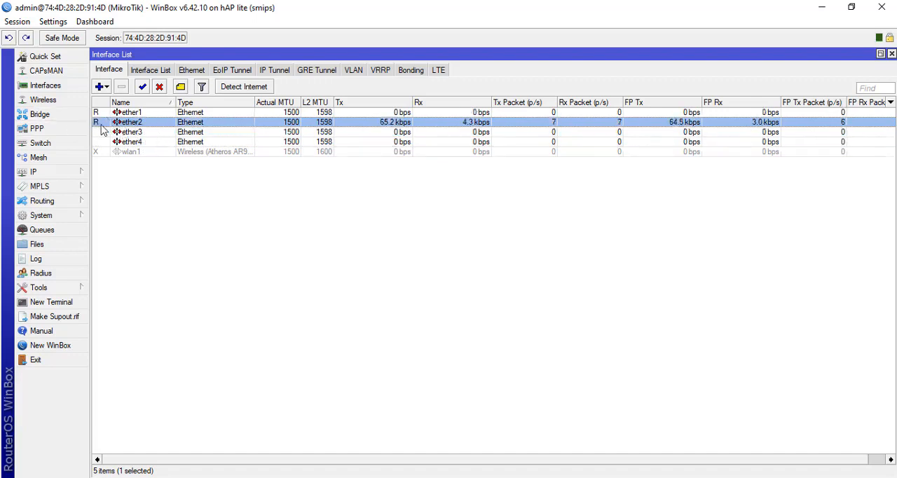
pyautogui.click(136, 114)
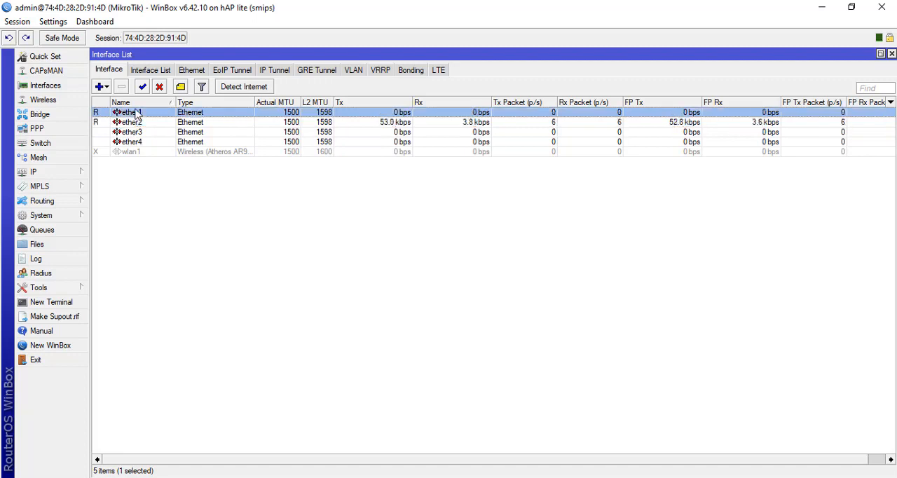
pyautogui.click(138, 122)
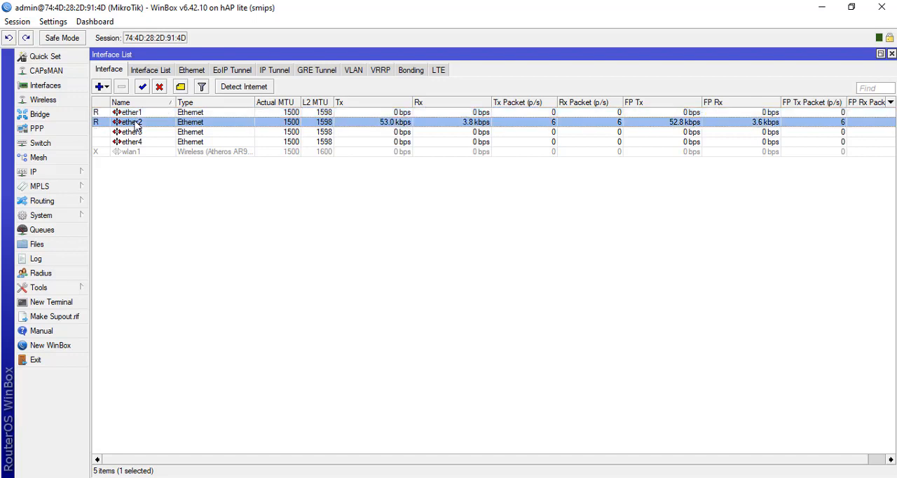
pyautogui.click(140, 131)
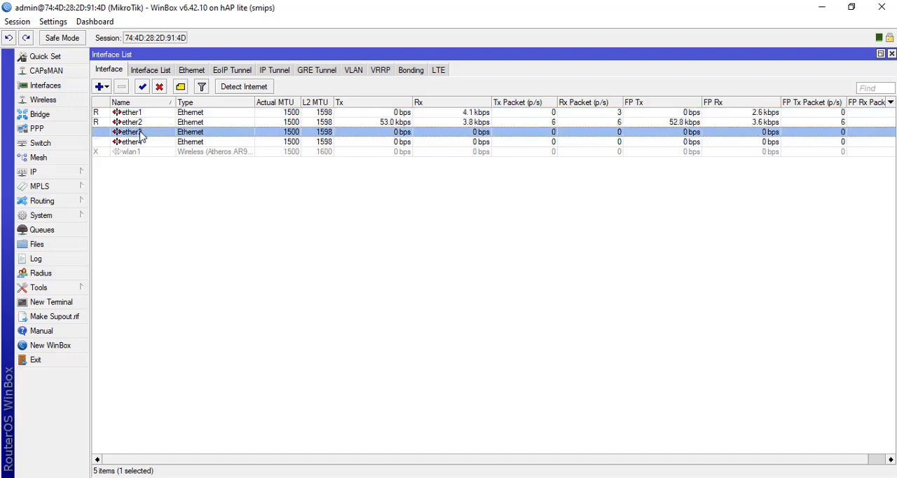
pyautogui.click(144, 142)
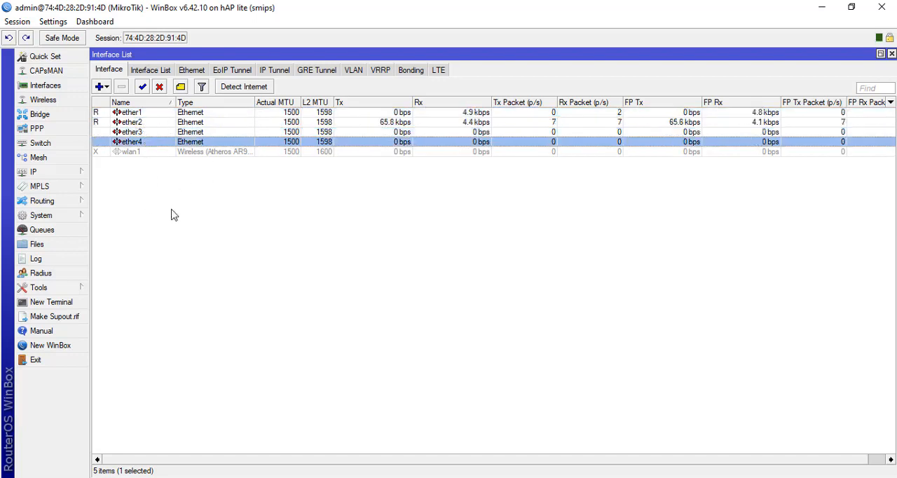
pyautogui.click(159, 123)
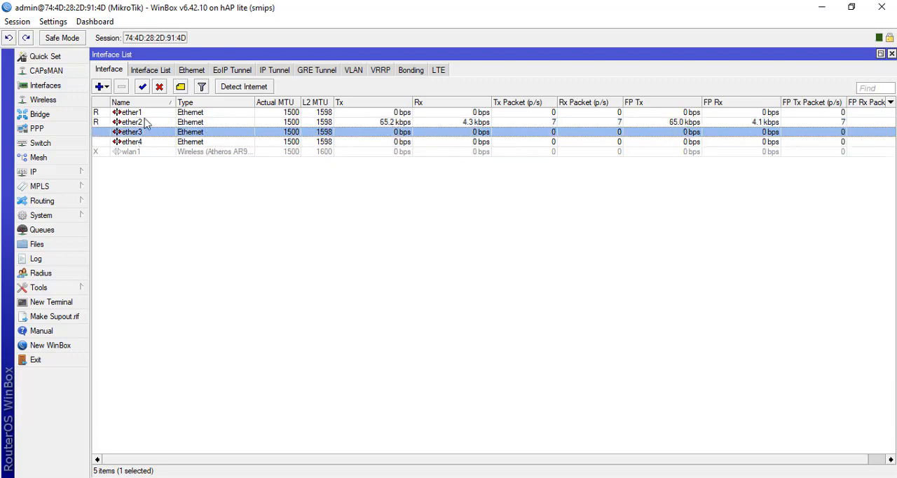
pyautogui.click(145, 133)
pyautogui.click(144, 122)
pyautogui.click(144, 132)
pyautogui.click(145, 143)
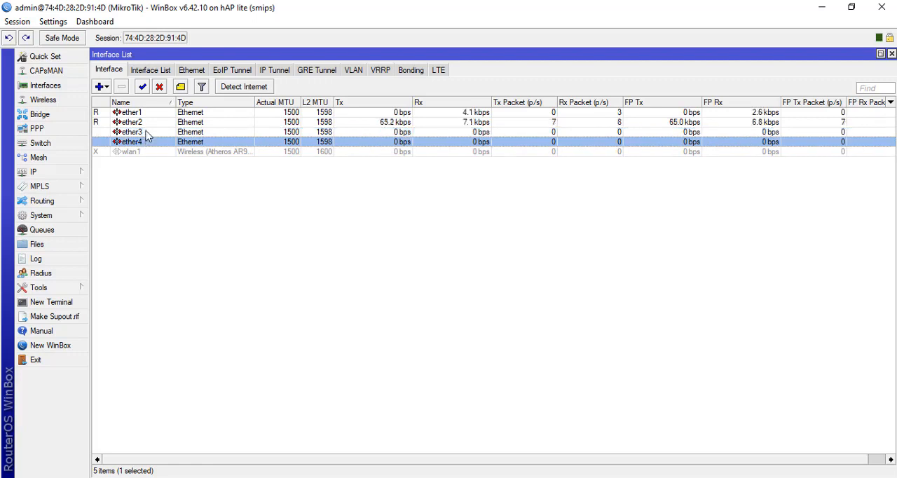
pyautogui.click(145, 132)
pyautogui.click(144, 122)
pyautogui.click(145, 133)
pyautogui.click(145, 143)
pyautogui.click(144, 132)
pyautogui.click(144, 124)
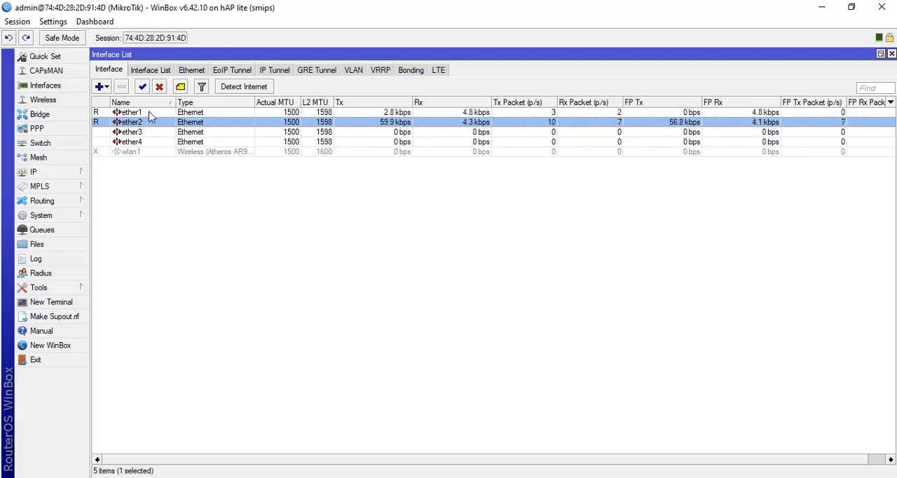
# - Rename the ether1 interface to ether1.internet
pyautogui.click(149, 112)
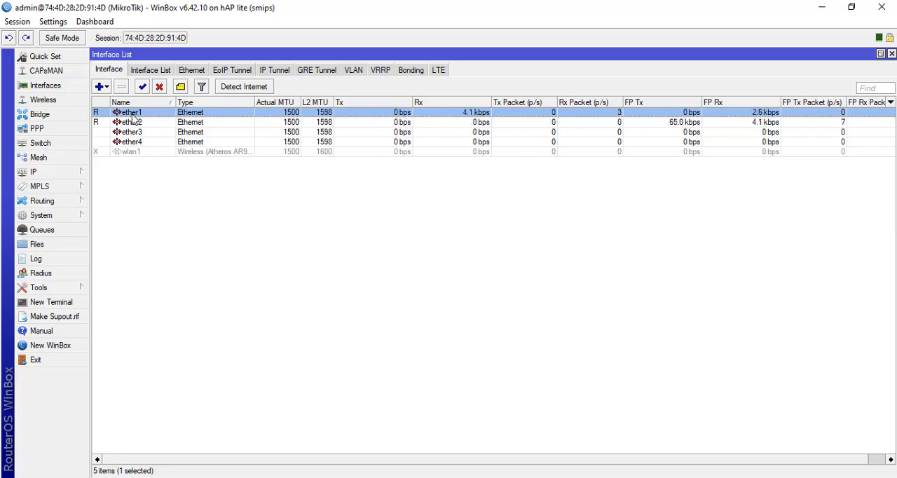
pyautogui.doubleClick(143, 114)
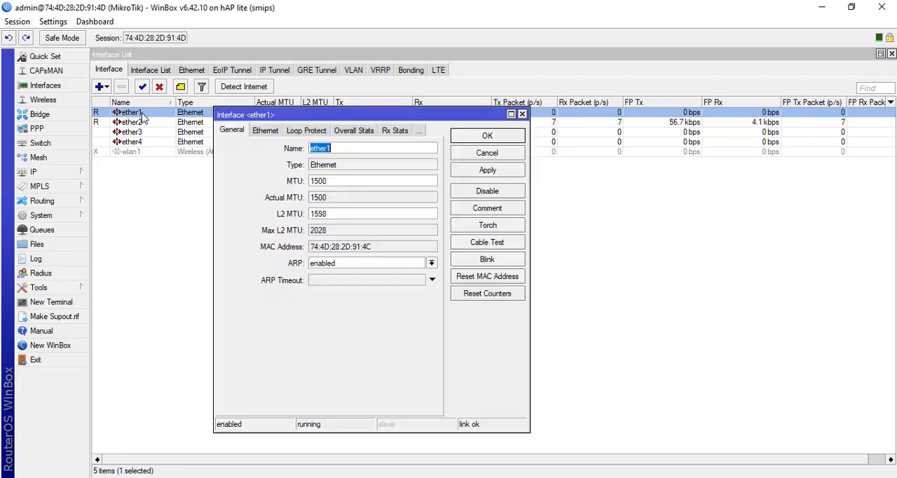
pyautogui.click(368, 146)
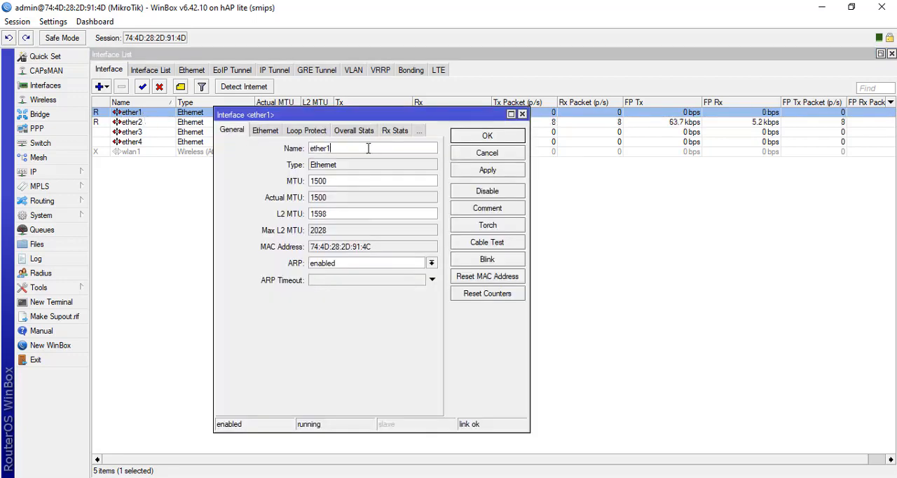
pyautogui.write('.internet')
pyautogui.click(492, 171)
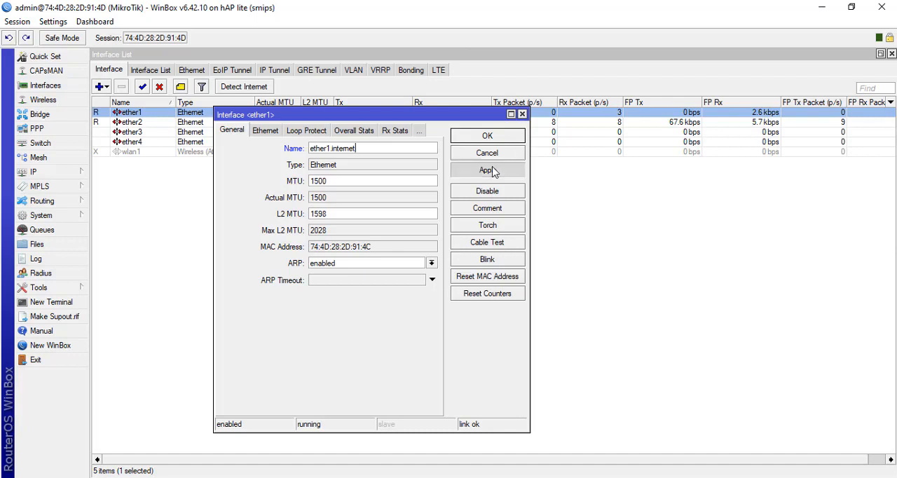
pyautogui.click(489, 138)
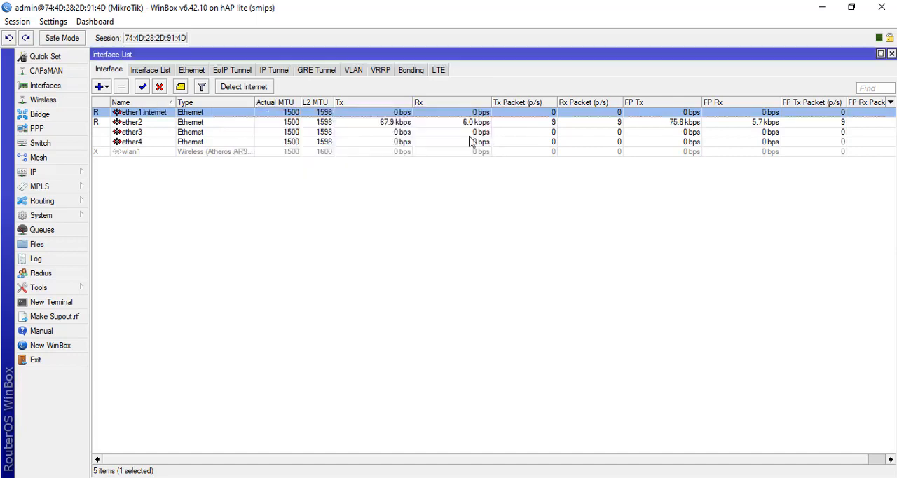
# - Rename the ether2 interface to ether2.local
pyautogui.doubleClick(167, 123)
pyautogui.click(364, 148)
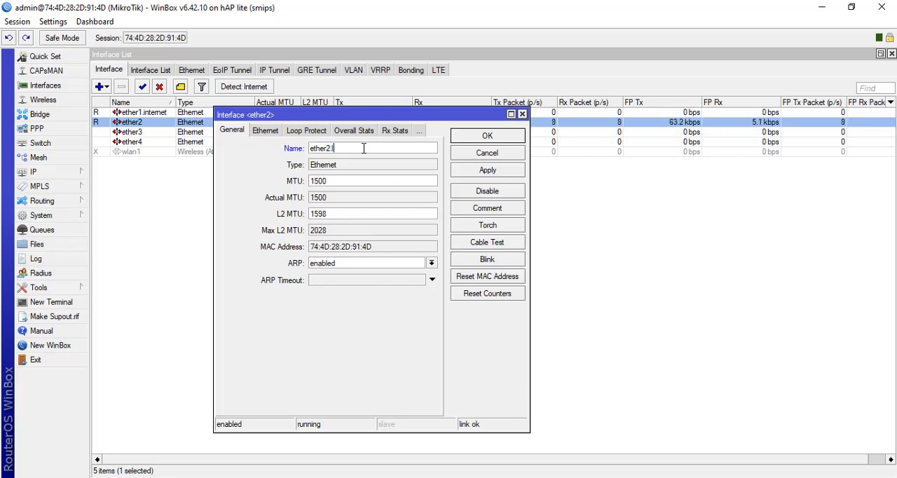
pyautogui.write('.local')
pyautogui.click(491, 173)
pyautogui.click(487, 136)
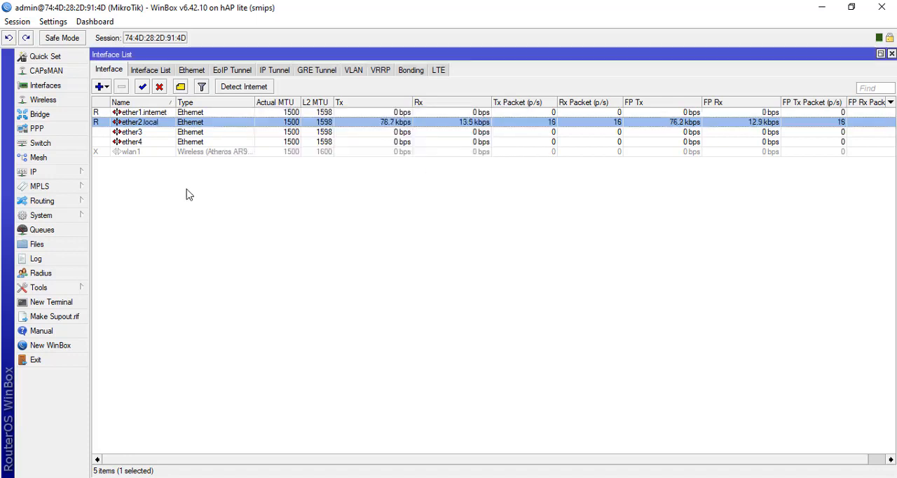
pyautogui.click(152, 115)
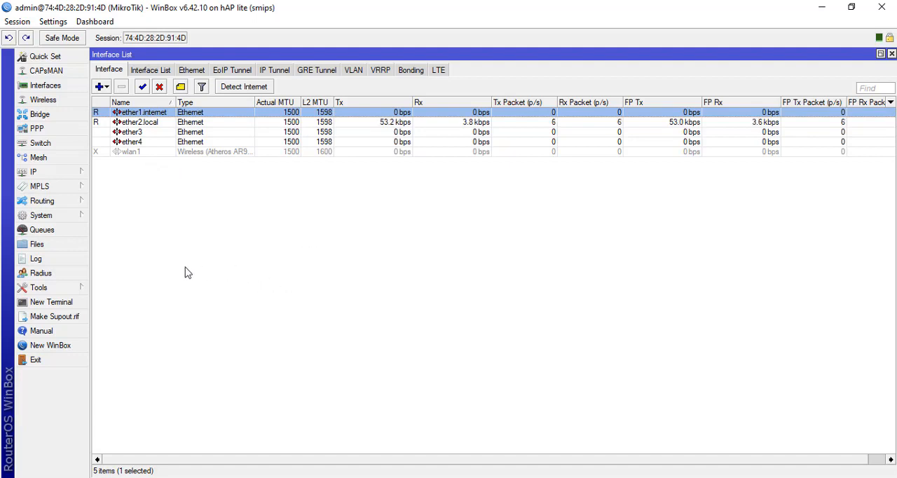
pyautogui.click(157, 124)
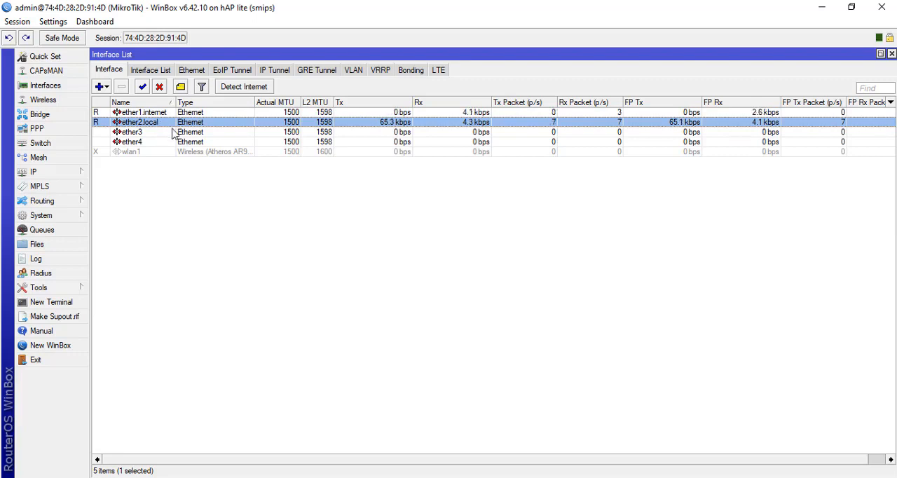
pyautogui.click(166, 114)
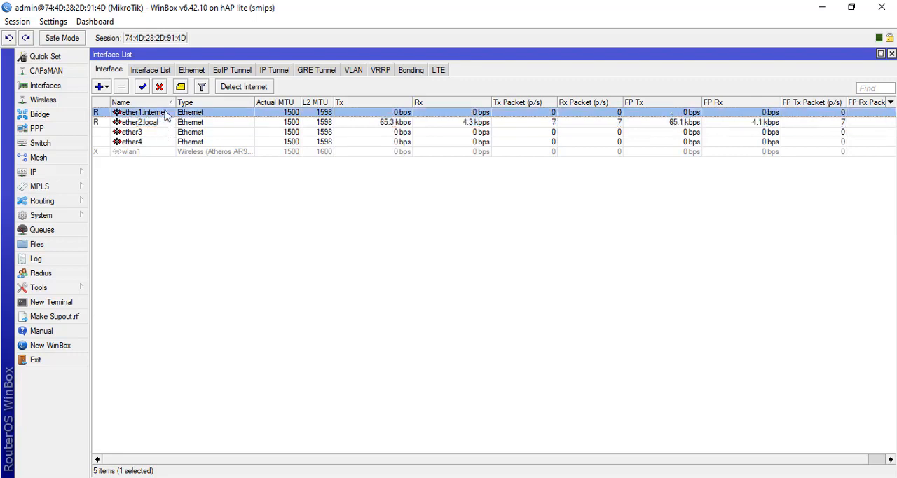
# - Ping 192.168.100.1 from a new router terminal, stop the ping, and close the terminal
pyautogui.click(44, 307)
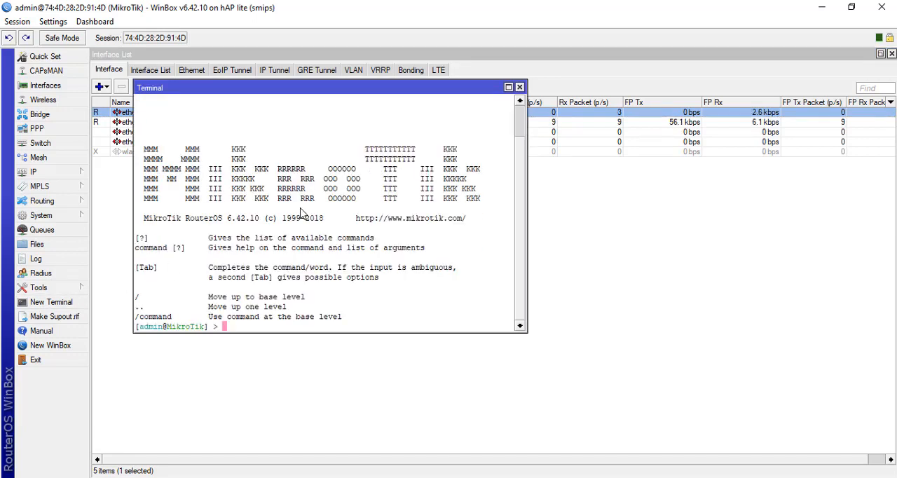
pyautogui.write('ping 19')
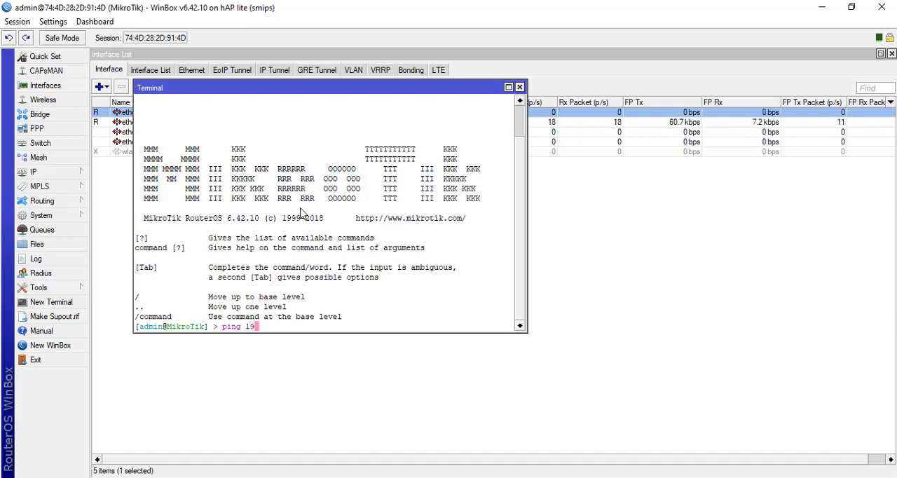
pyautogui.write('2.168')
pyautogui.press('BackSpace')
pyautogui.press('BackSpace')
pyautogui.press('BackSpace')
pyautogui.press('BackSpace')
pyautogui.write('.')
pyautogui.doubleClick(412, 90)
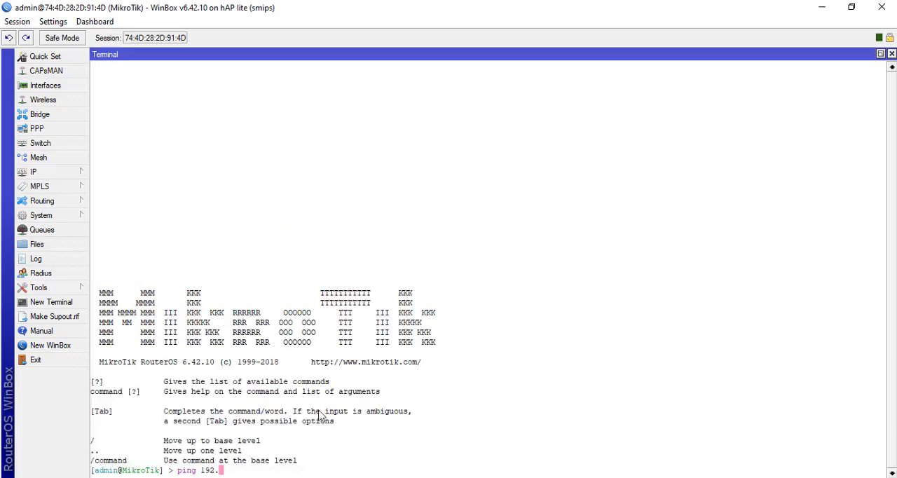
pyautogui.doubleClick(361, 56)
pyautogui.moveTo(368, 94); pyautogui.dragTo(424, 54)
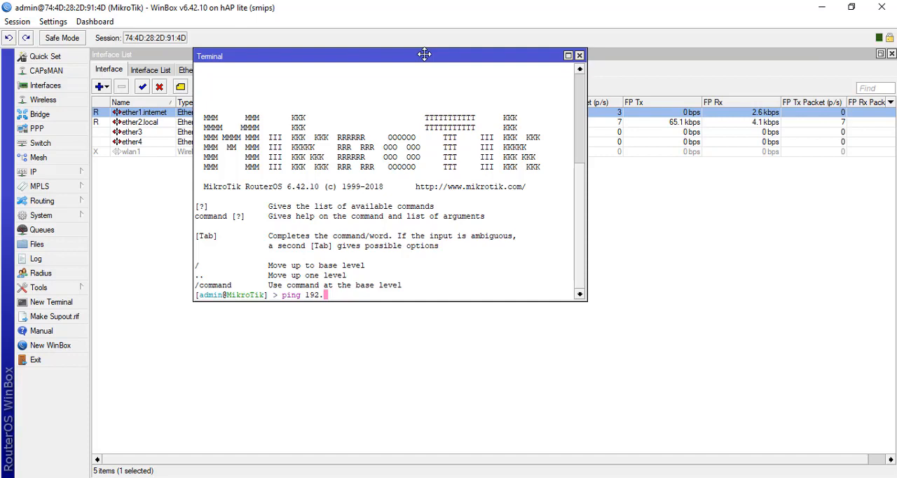
pyautogui.write('168.100')
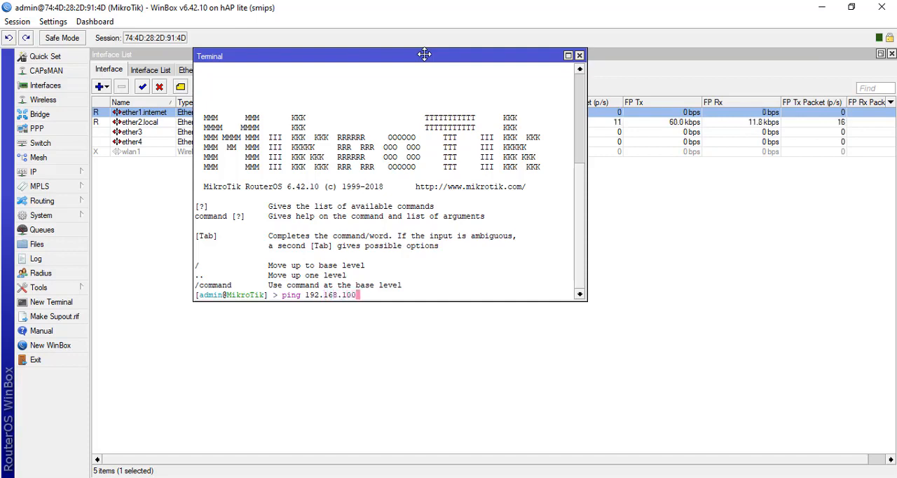
pyautogui.write('.1')
pyautogui.press('Return')
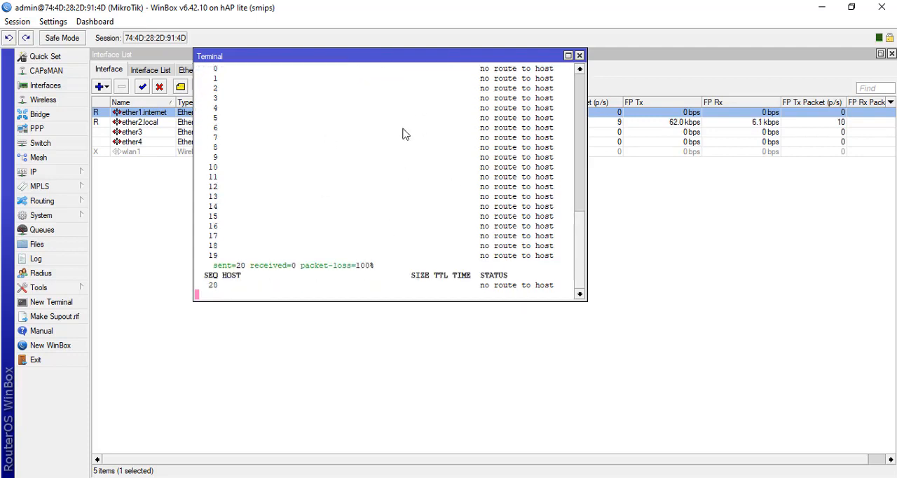
pyautogui.hotkey('ctrl', 'c')
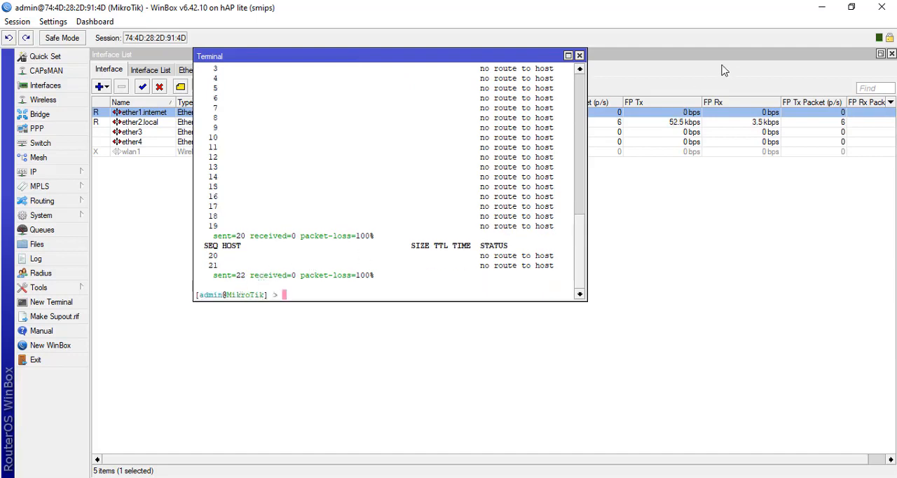
pyautogui.click(579, 56)
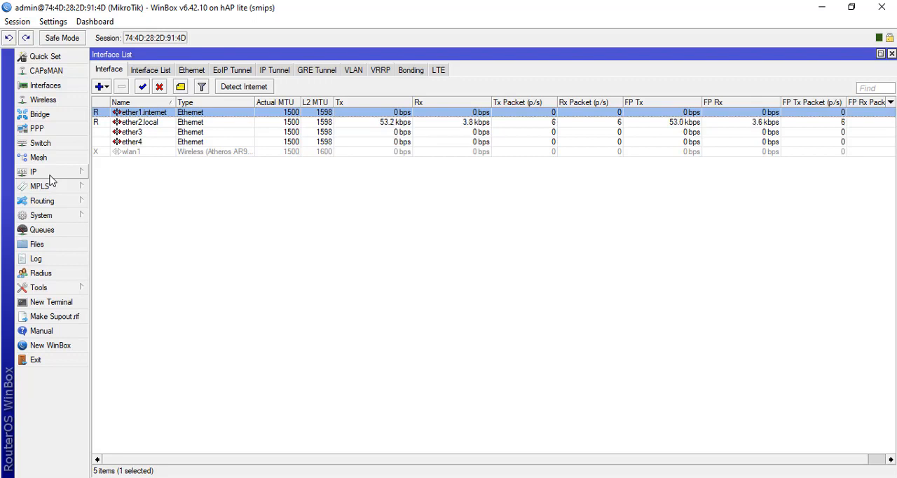
# - Open the router's IP address list and enlarge its window slightly
pyautogui.click(56, 175)
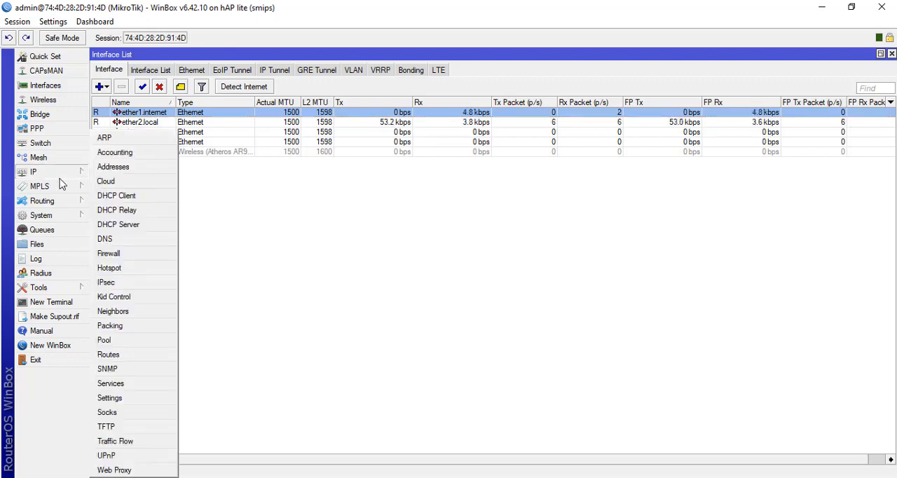
pyautogui.click(113, 167)
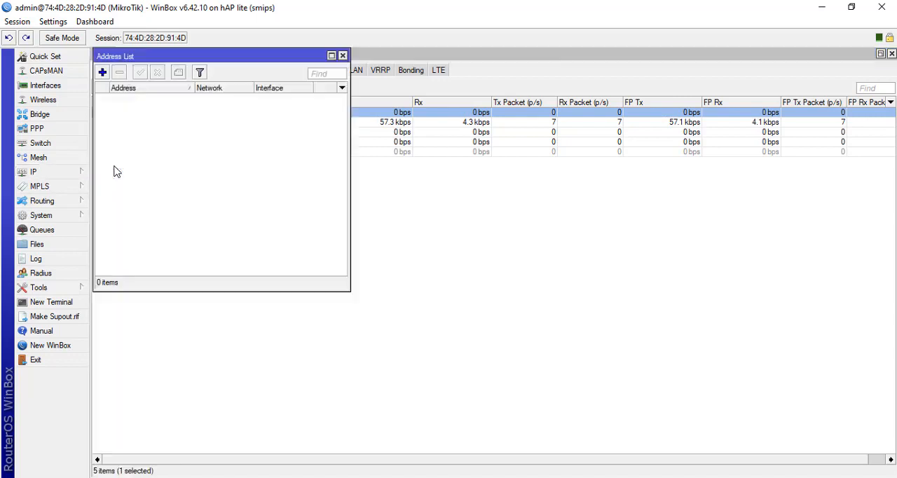
pyautogui.moveTo(195, 56)
pyautogui.mouseDown()
pyautogui.moveTo(234, 71)
pyautogui.moveTo(204, 55)
pyautogui.moveTo(192, 72)
pyautogui.moveTo(195, 53)
pyautogui.mouseUp()
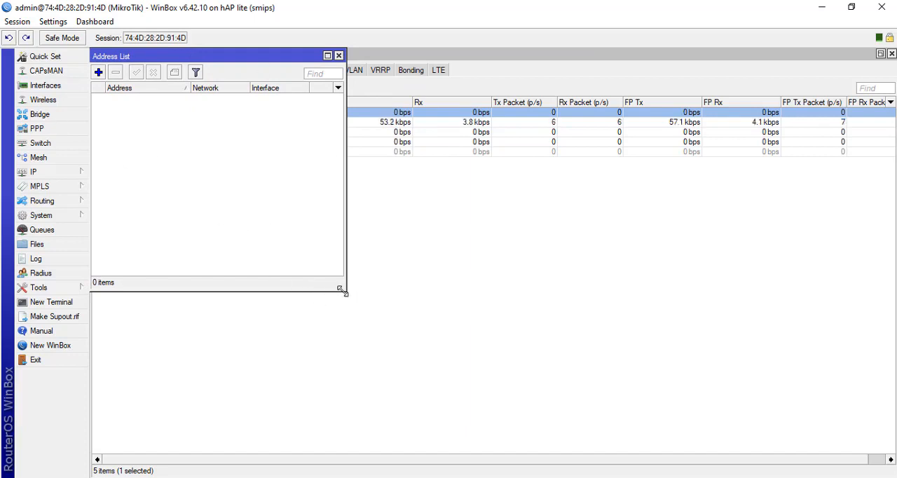
pyautogui.moveTo(343, 290); pyautogui.dragTo(372, 321)
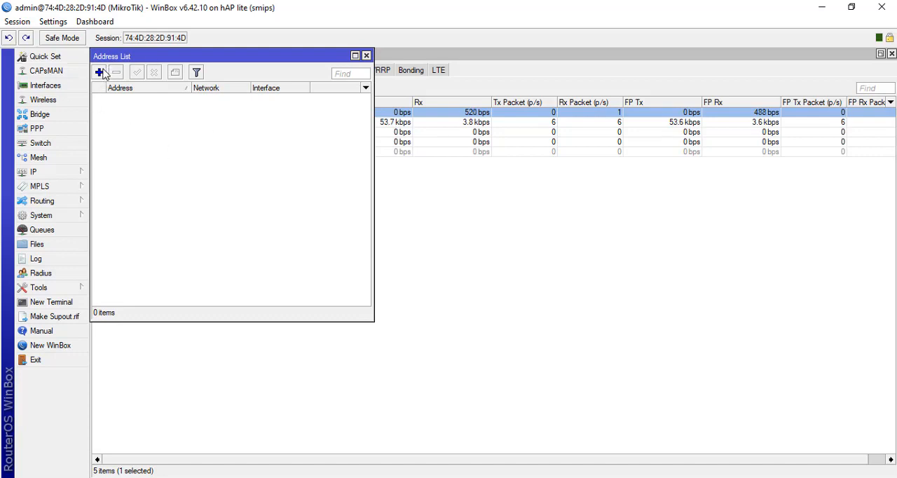
# - Fill in a new IP address entry with 192.168.100.100/24 and assign it to the ether1.internet interface
pyautogui.click(99, 72)
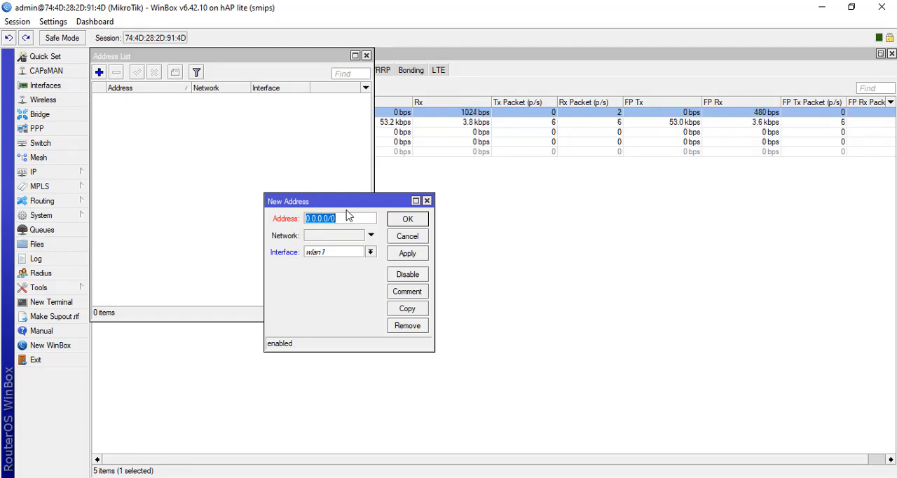
pyautogui.write('192.168.')
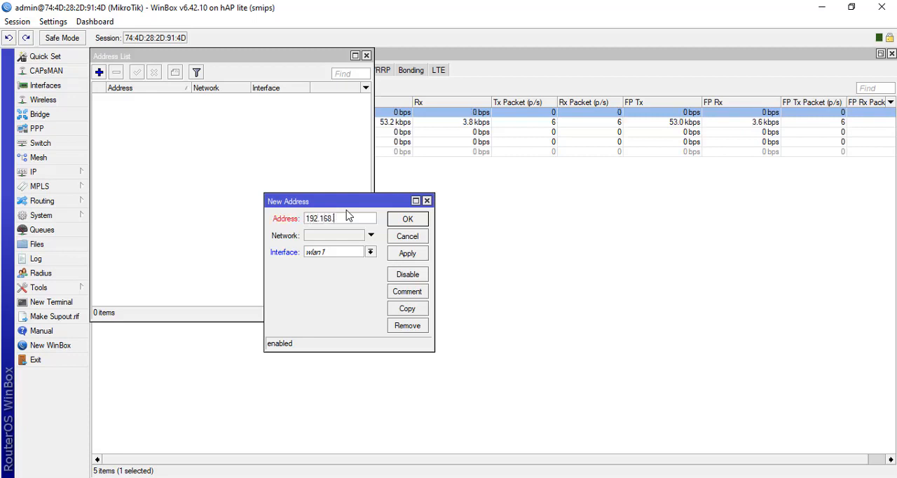
pyautogui.write('100.')
pyautogui.write('100')
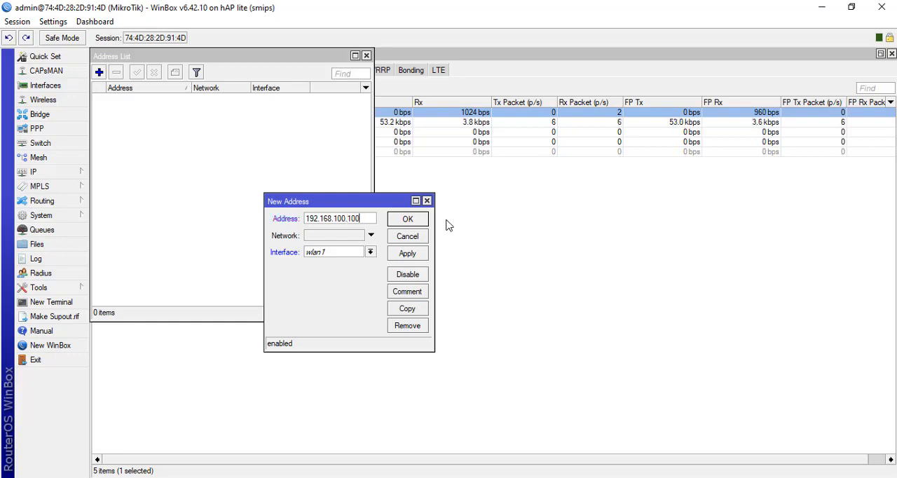
pyautogui.write('/')
pyautogui.write('24')
pyautogui.click(330, 254)
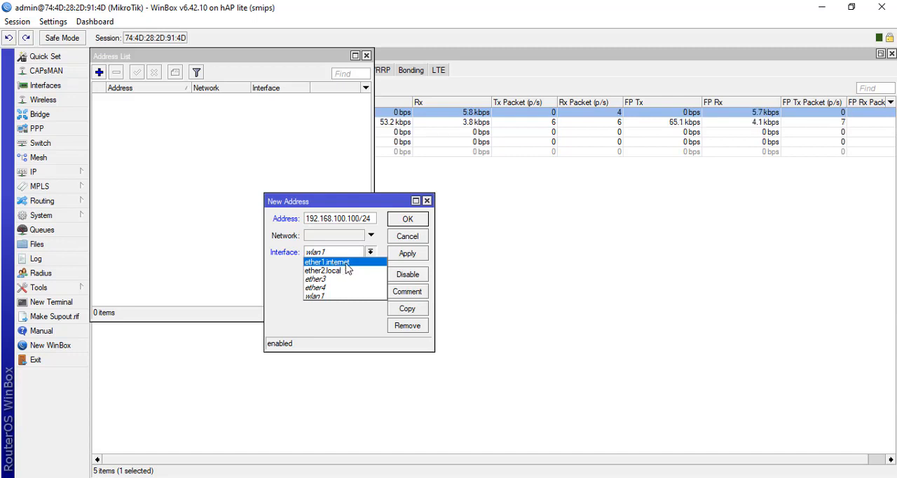
pyautogui.click(342, 264)
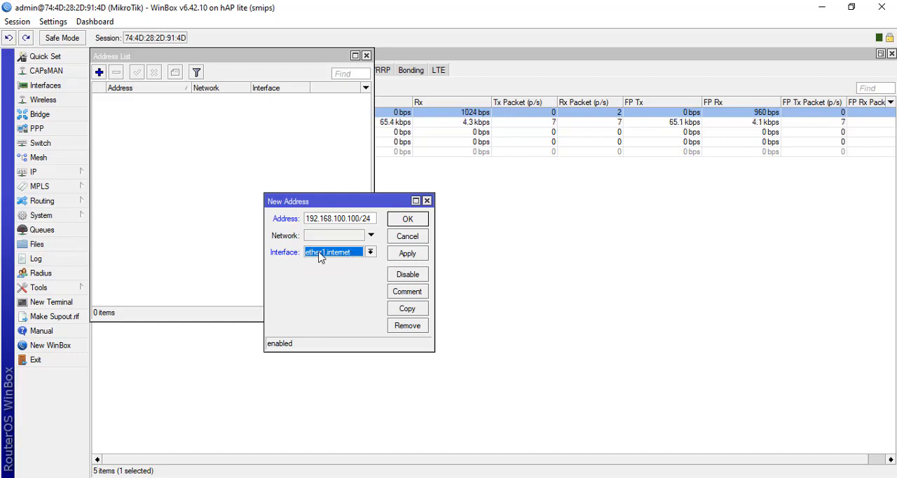
pyautogui.click(500, 234)
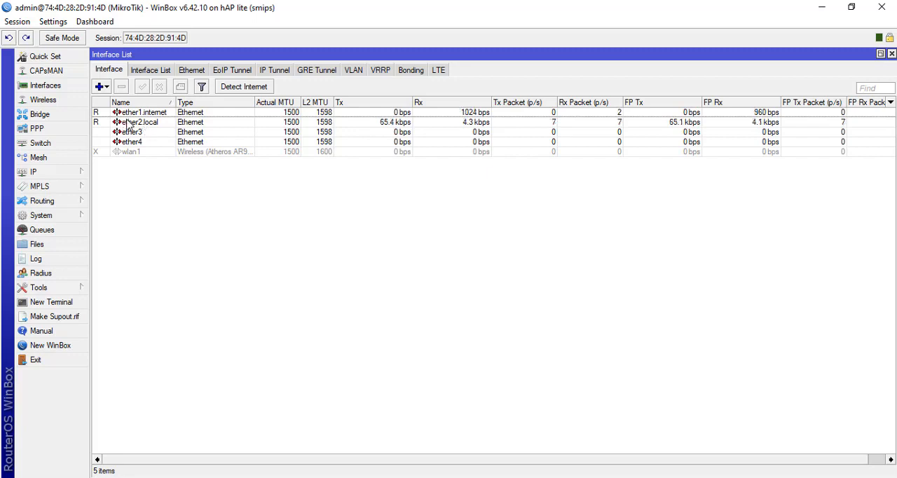
pyautogui.click(77, 175)
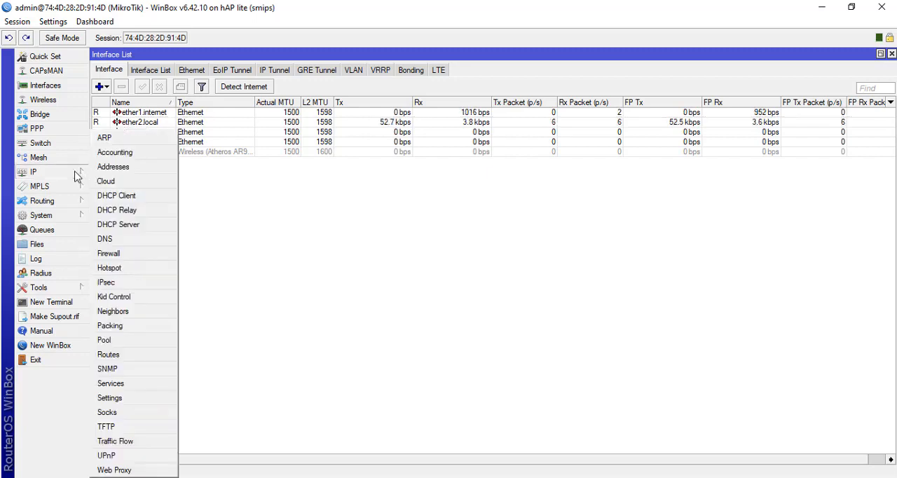
pyautogui.click(133, 166)
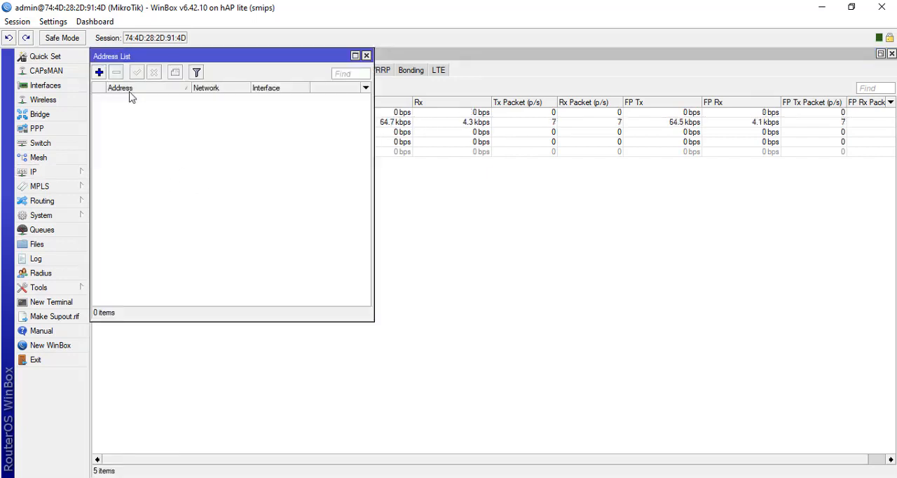
pyautogui.click(98, 73)
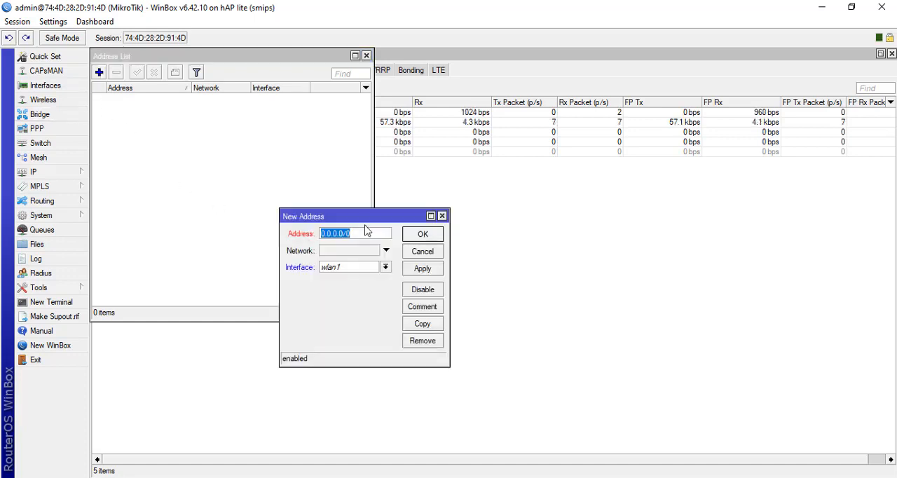
pyautogui.click(442, 216)
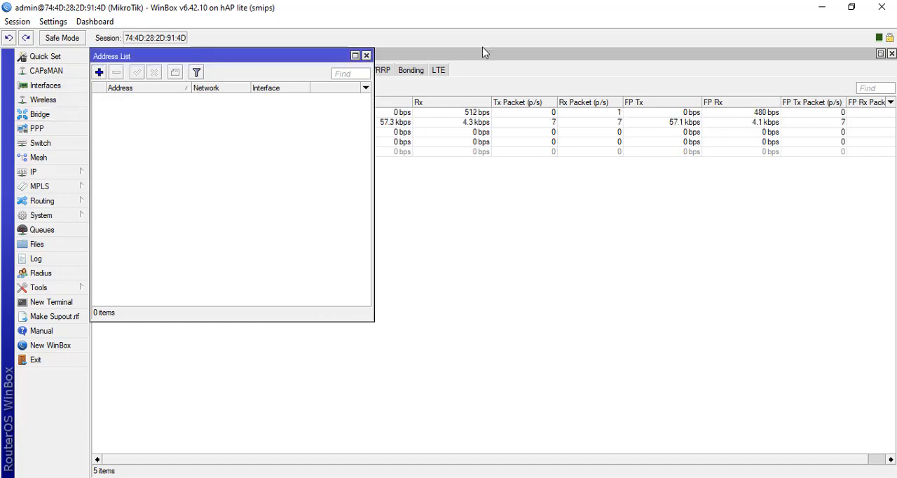
pyautogui.click(366, 56)
# - Restore the Interface List window from its maximized size and reopen the IP address list
pyautogui.click(880, 54)
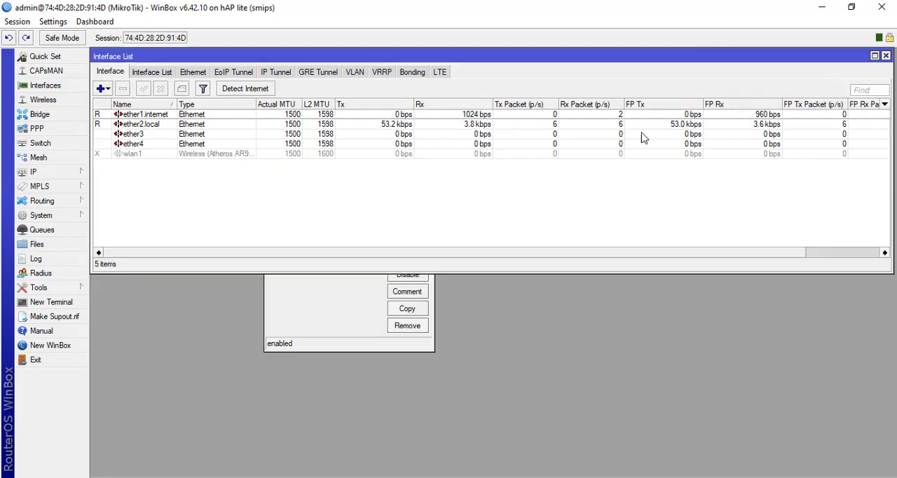
pyautogui.click(332, 320)
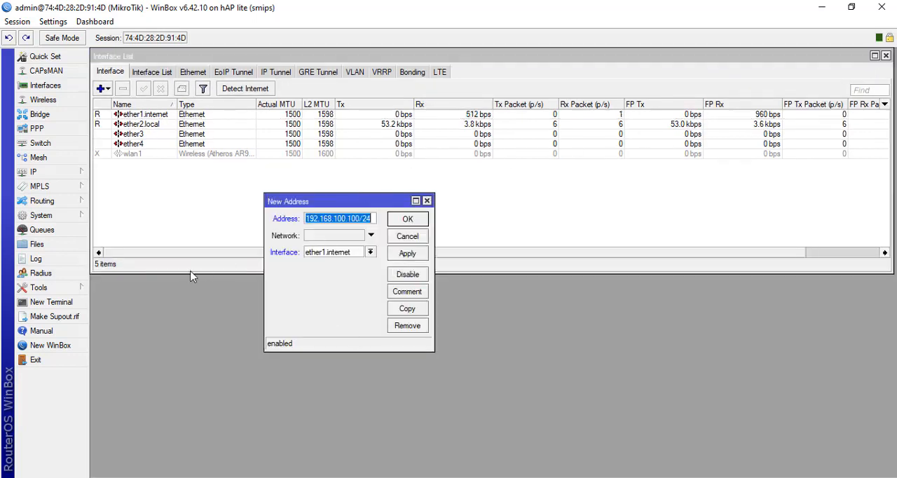
pyautogui.click(55, 174)
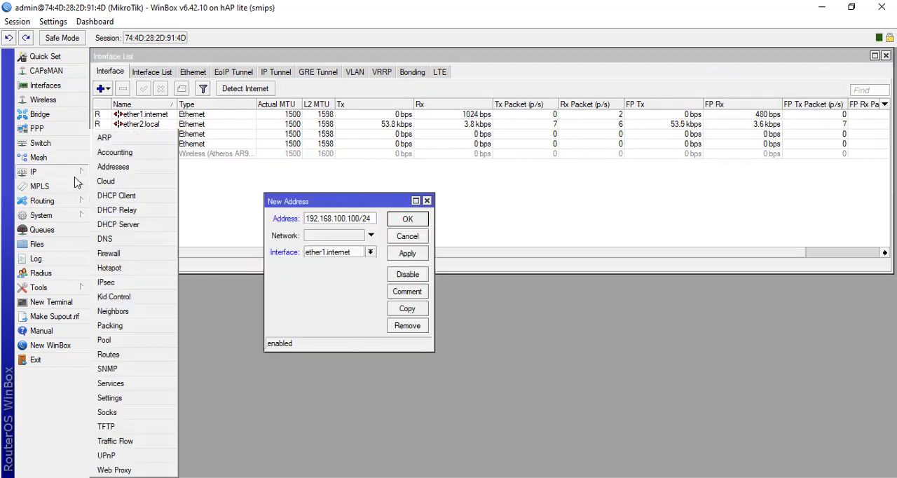
pyautogui.click(113, 167)
pyautogui.moveTo(301, 65); pyautogui.dragTo(289, 52)
pyautogui.click(812, 63)
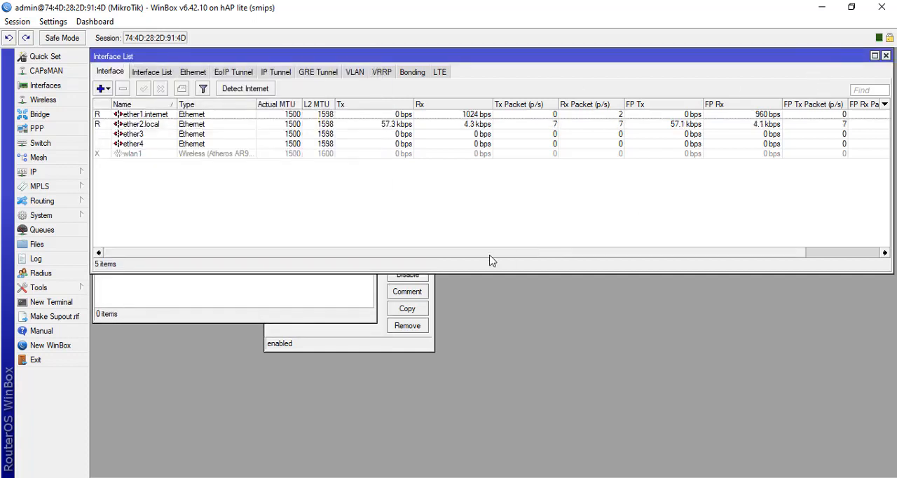
# - Bring the pending New Address dialog to the front and save 192.168.100.100/24 on ether1.internet
pyautogui.click(420, 344)
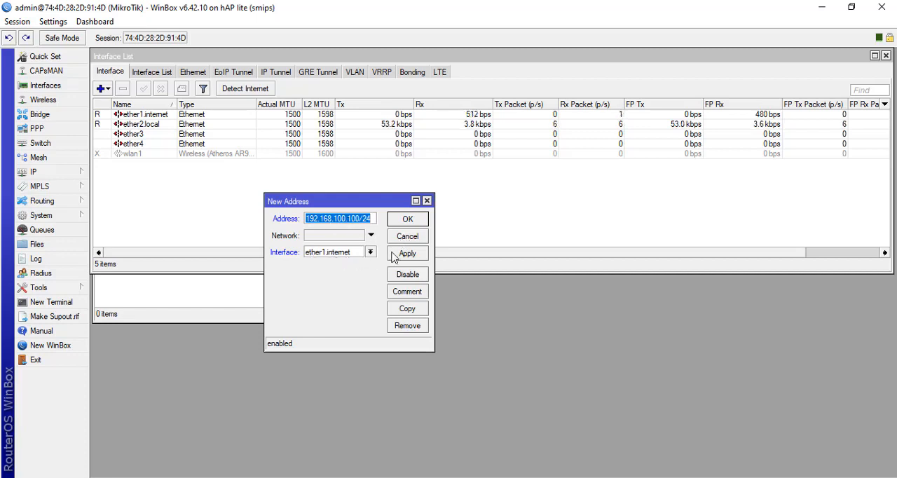
pyautogui.click(416, 257)
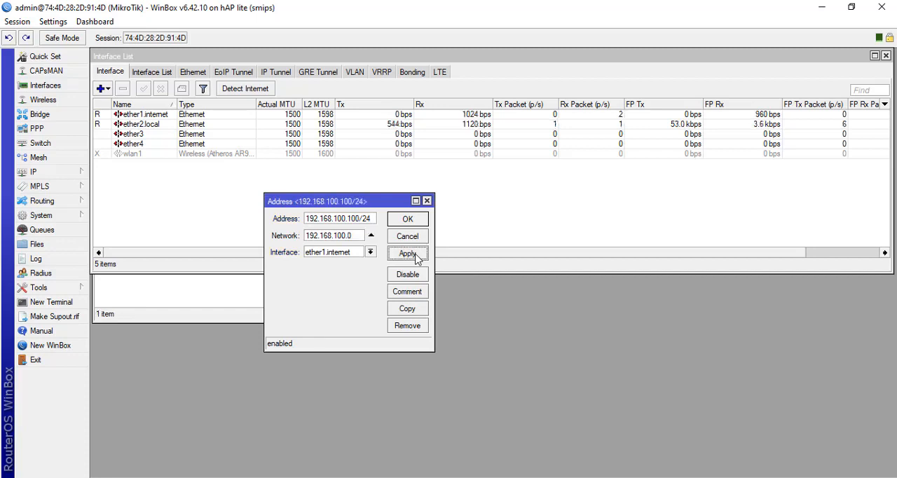
pyautogui.click(405, 220)
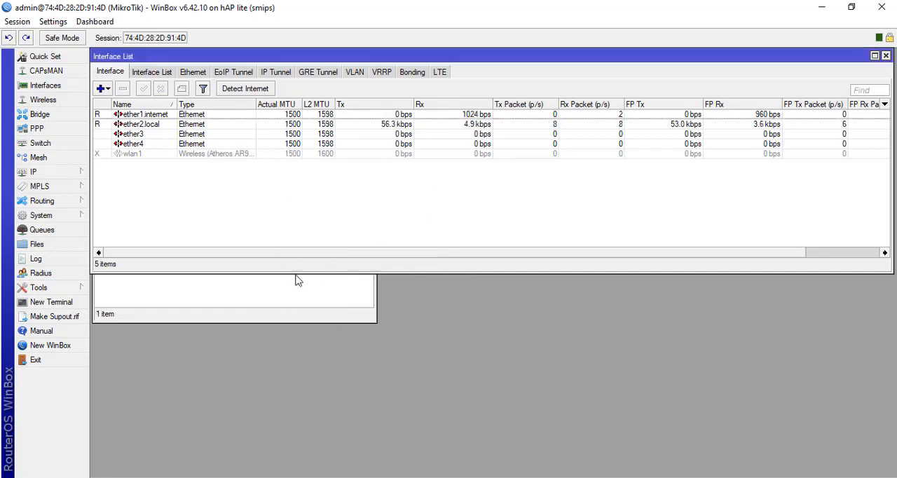
# - Add the comment "Internet" to the 192.168.100.100/24 entry in the address list
pyautogui.click(235, 290)
pyautogui.click(146, 103)
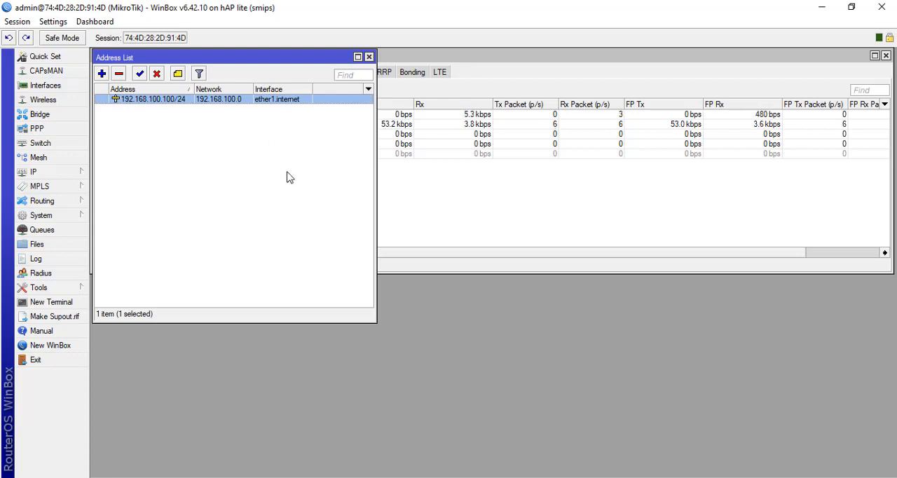
pyautogui.click(178, 74)
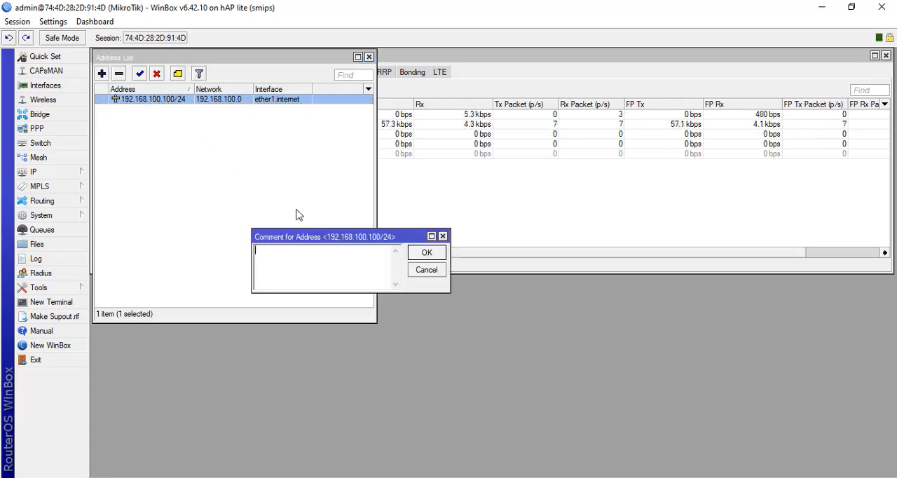
pyautogui.write('Internet')
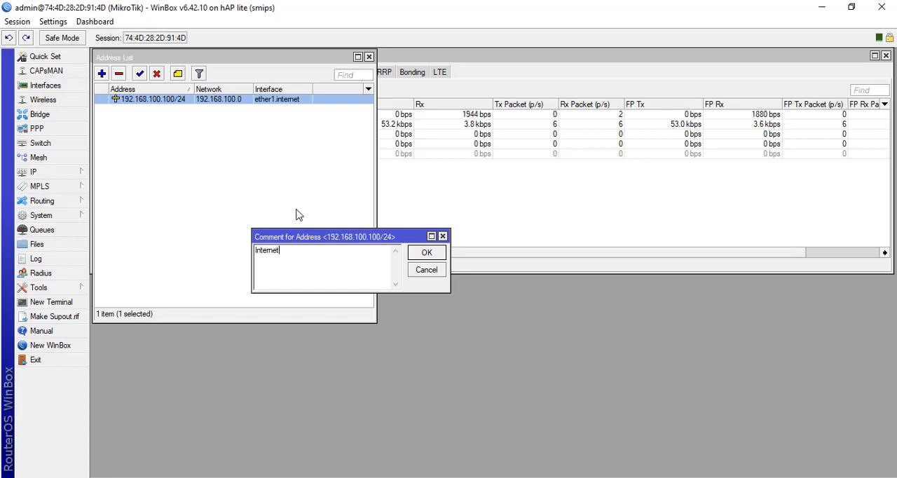
pyautogui.click(432, 253)
pyautogui.click(137, 162)
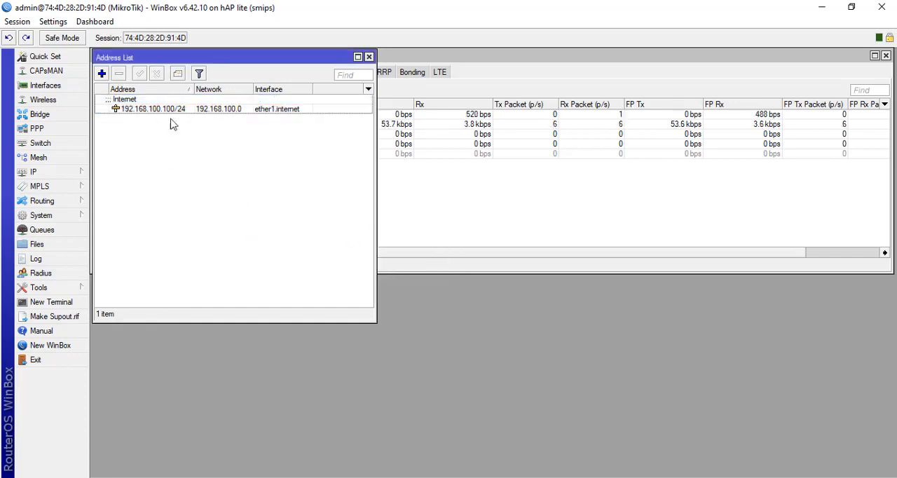
# - Open a new terminal, ping 192.168.100.1 to test the gateway connection, and stop the ping after several replies
pyautogui.moveTo(169, 58)
pyautogui.mouseDown()
pyautogui.moveTo(180, 57)
pyautogui.moveTo(167, 56)
pyautogui.mouseUp()
pyautogui.click(57, 303)
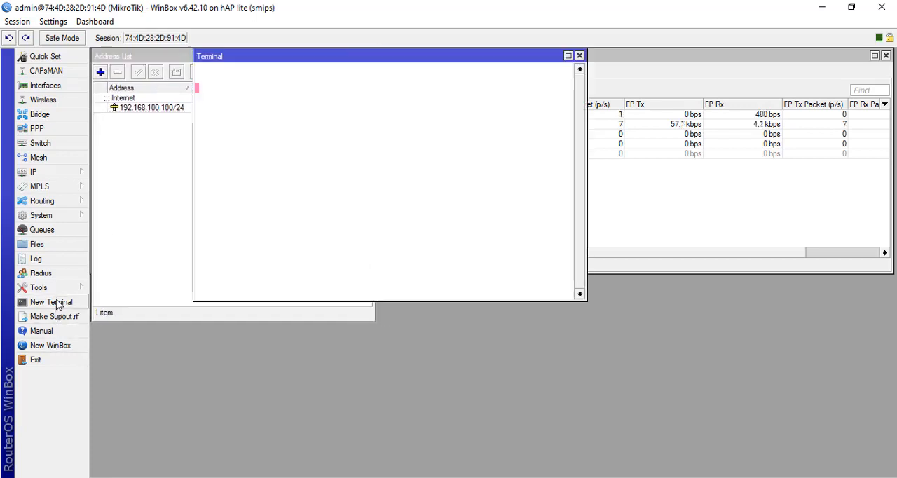
pyautogui.write('ping ')
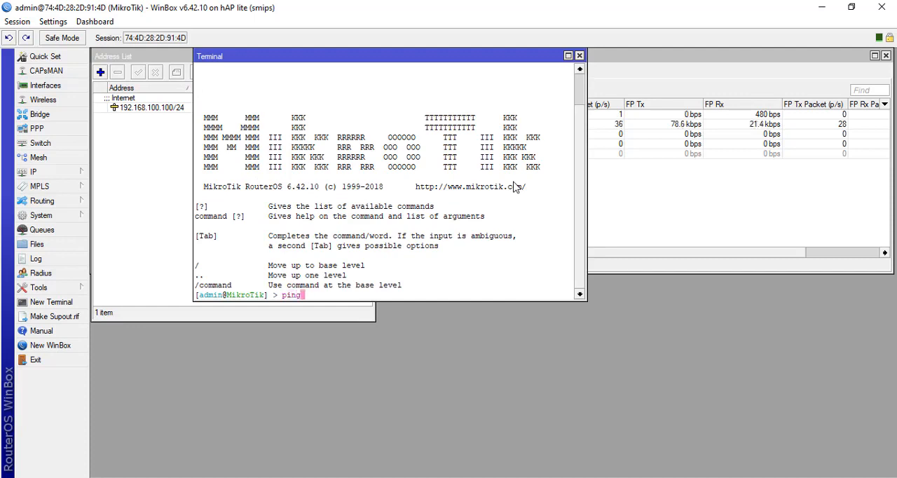
pyautogui.write('192.16')
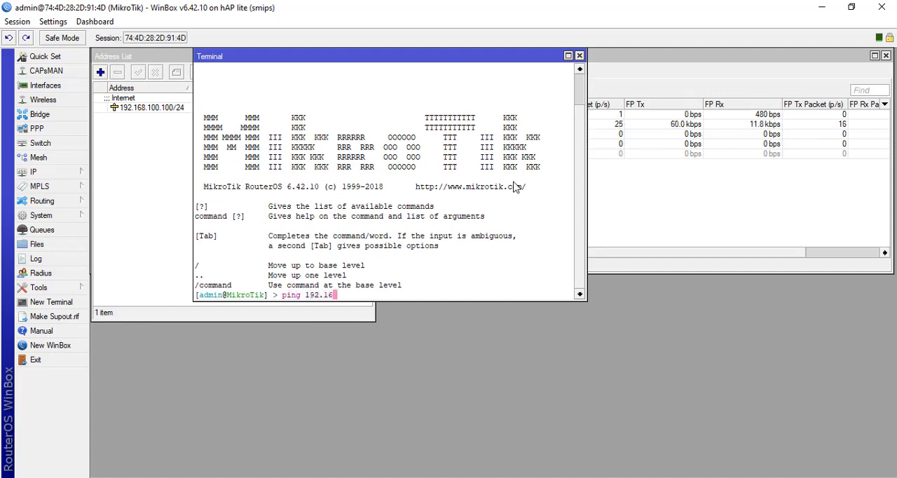
pyautogui.write('8.100.1')
pyautogui.press('Return')
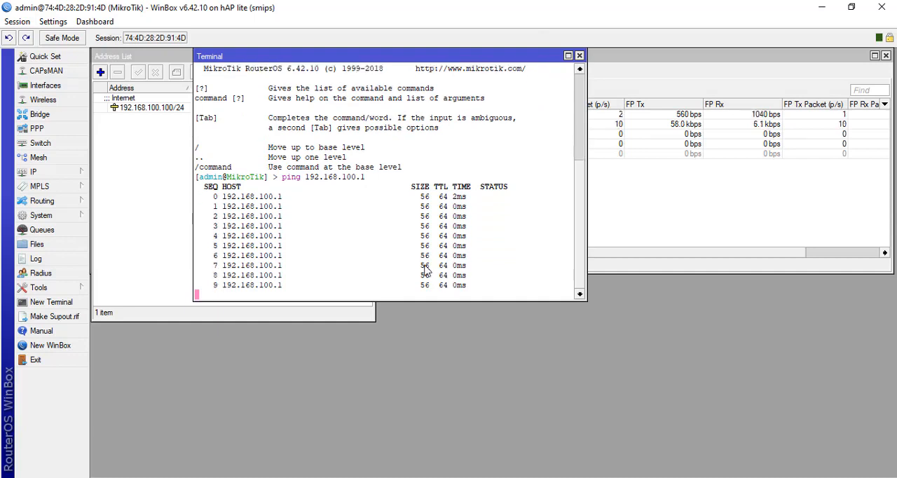
pyautogui.hotkey('ctrl', 'c')
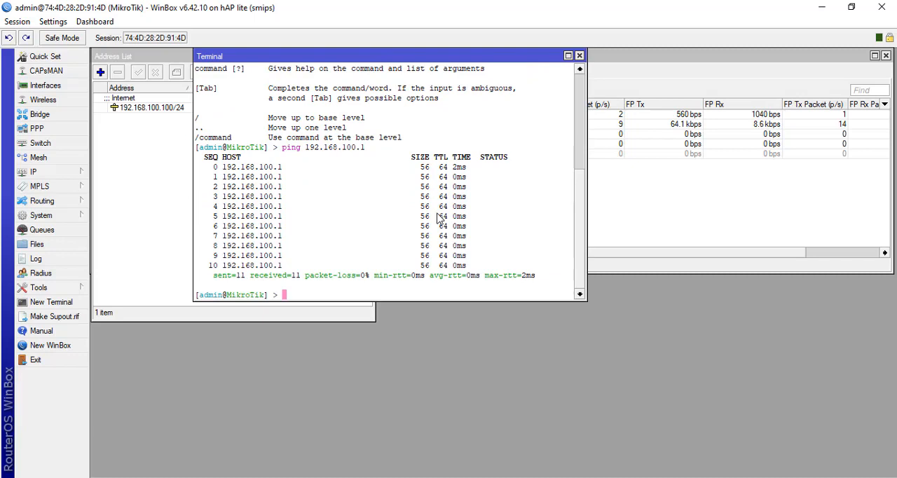
# - Ping google.co.id from the terminal to test internet access, and move the terminal window clear of the address list
pyautogui.press('BackSpace')
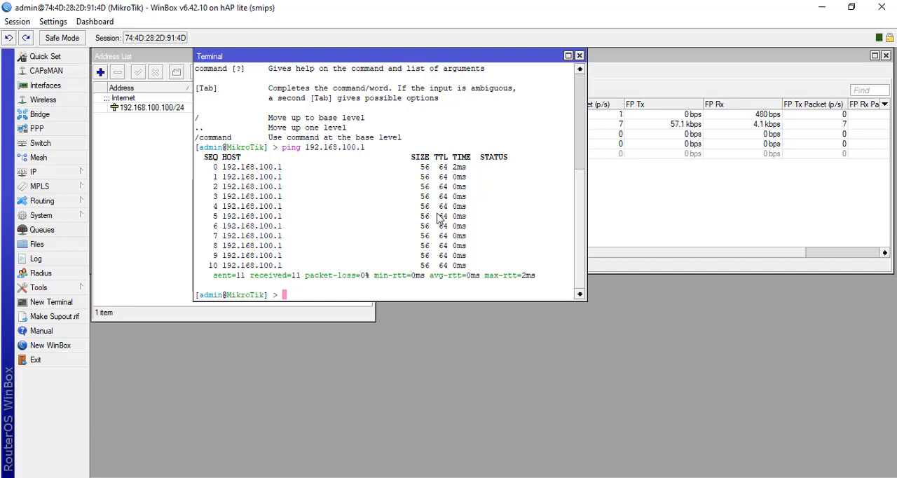
pyautogui.write('ping g')
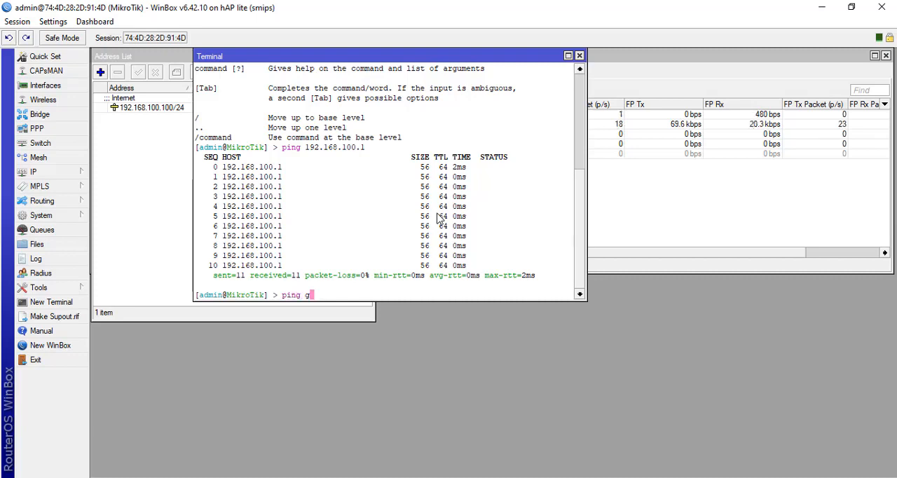
pyautogui.write('oogle.co.')
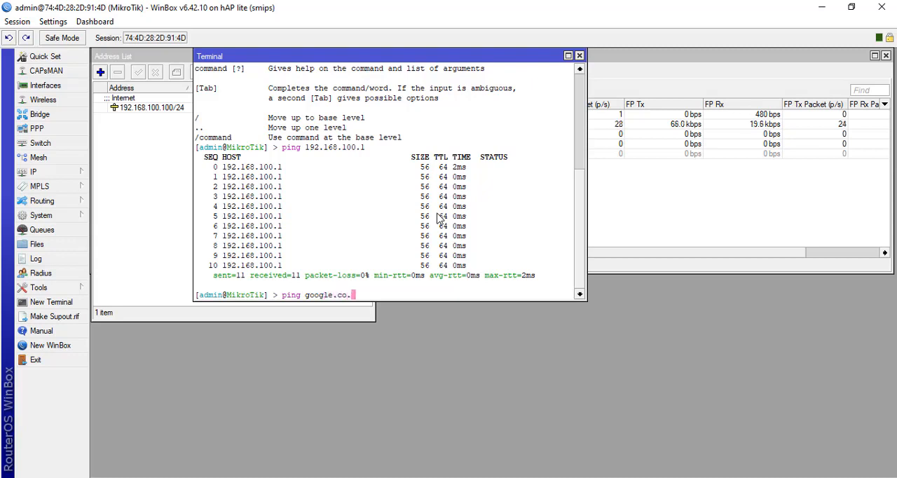
pyautogui.write('id')
pyautogui.press('Return')
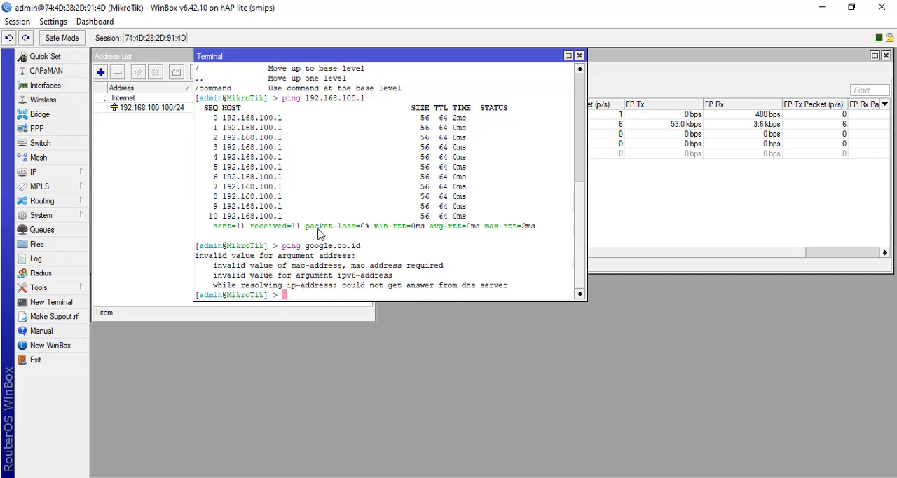
pyautogui.moveTo(391, 62); pyautogui.dragTo(694, 231)
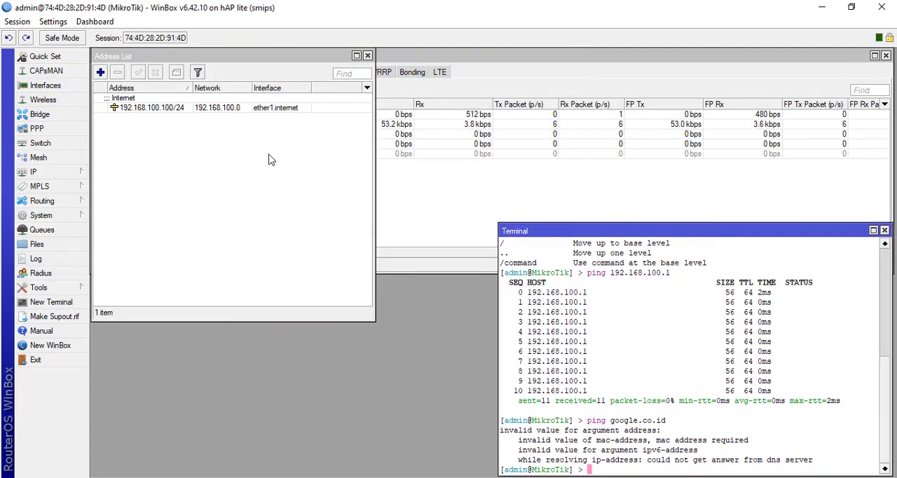
# - Add an IP route for destination 0.0.0.0/0 with gateway 192.168.100.1, and close the route list
pyautogui.click(221, 158)
pyautogui.click(84, 170)
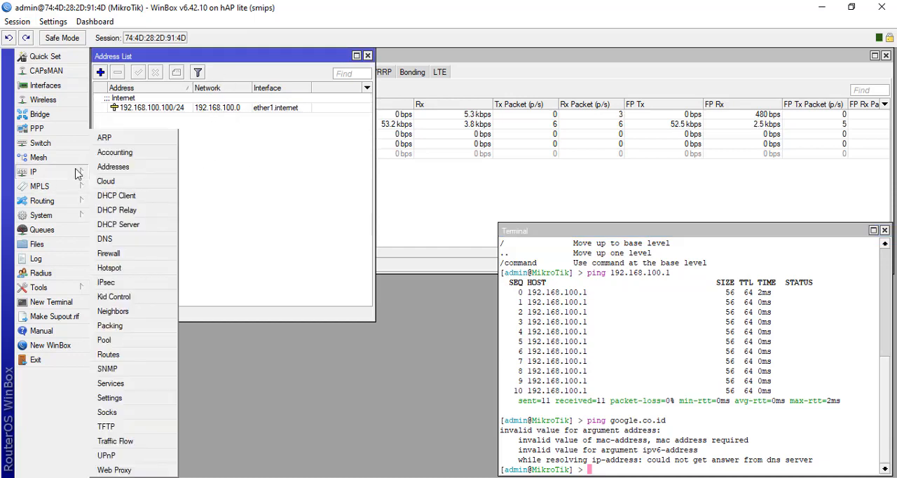
pyautogui.click(129, 357)
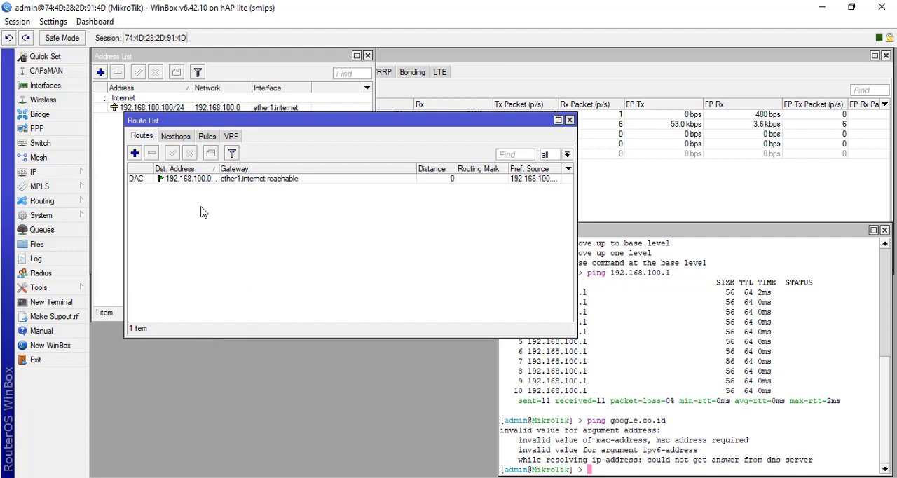
pyautogui.click(134, 153)
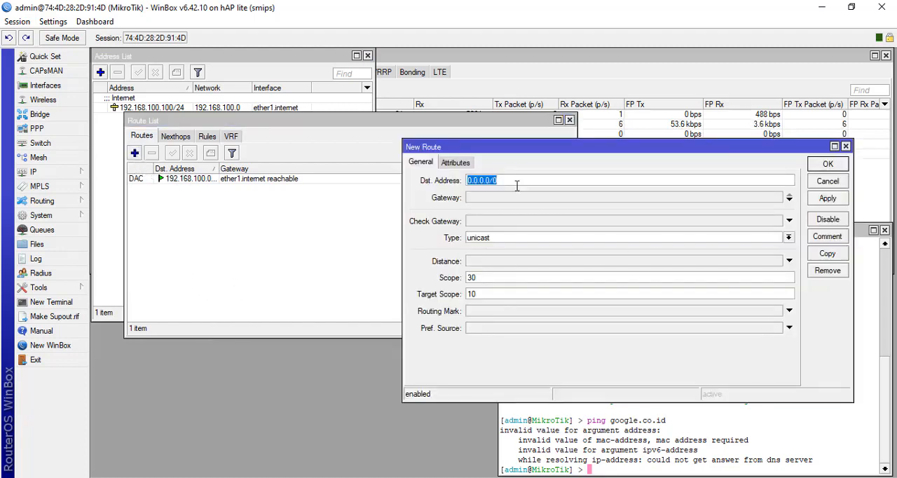
pyautogui.click(471, 199)
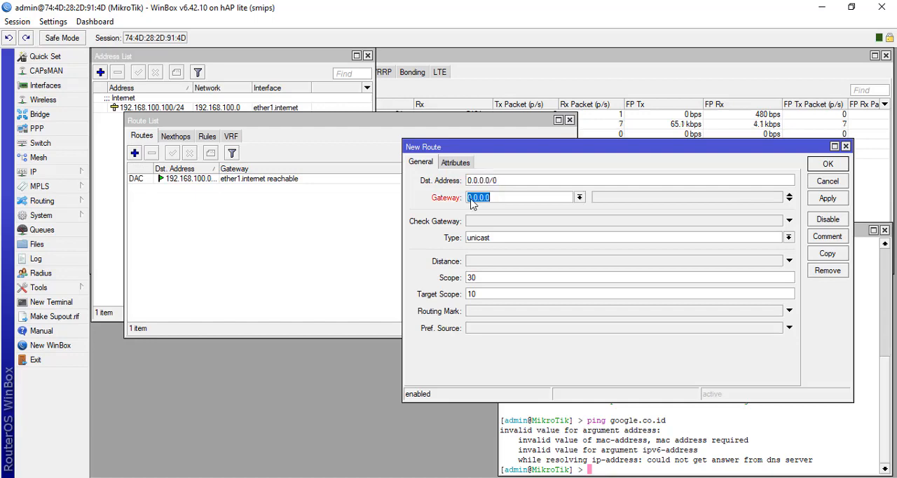
pyautogui.moveTo(488, 146); pyautogui.dragTo(179, 221)
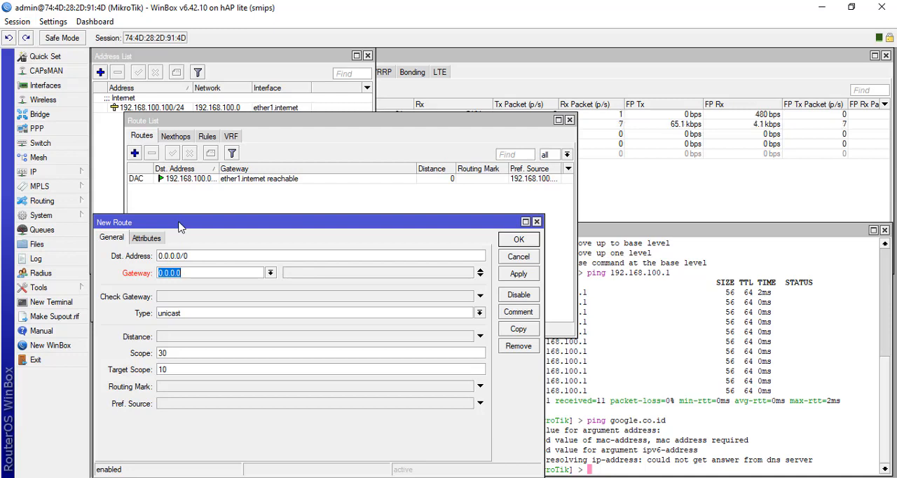
pyautogui.moveTo(180, 226); pyautogui.dragTo(179, 218)
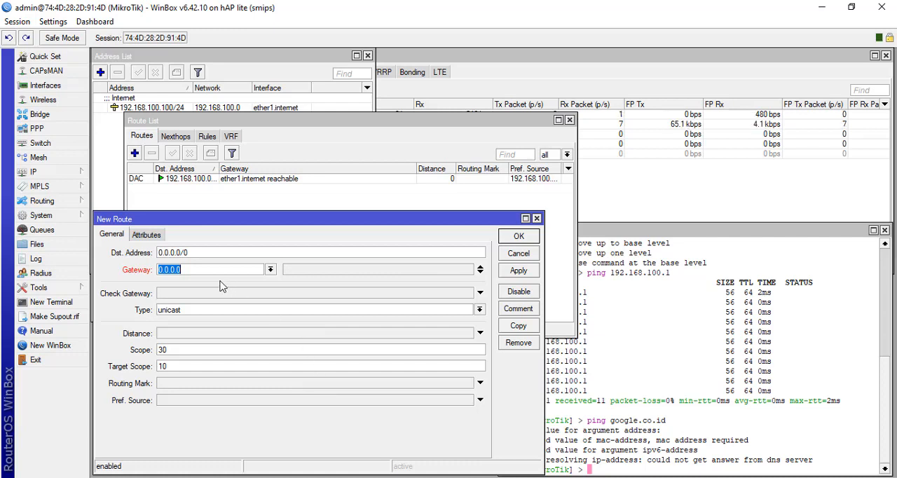
pyautogui.write('19')
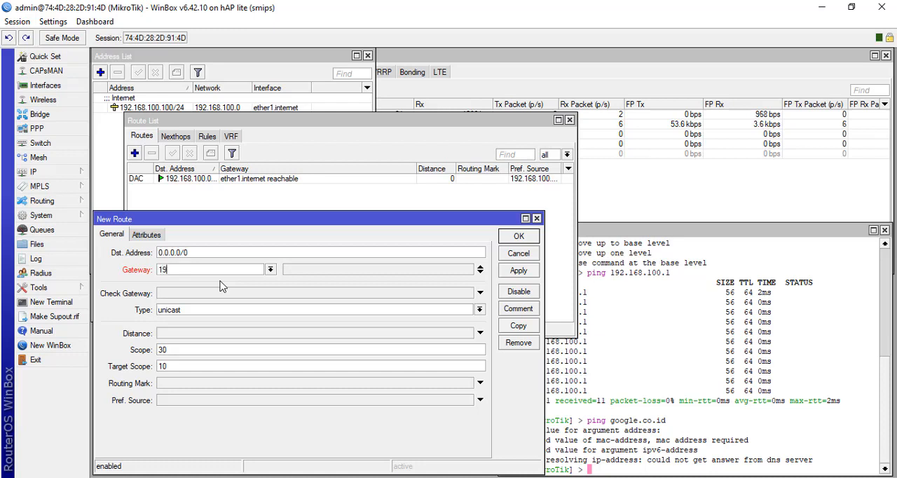
pyautogui.write('2.168.100.1')
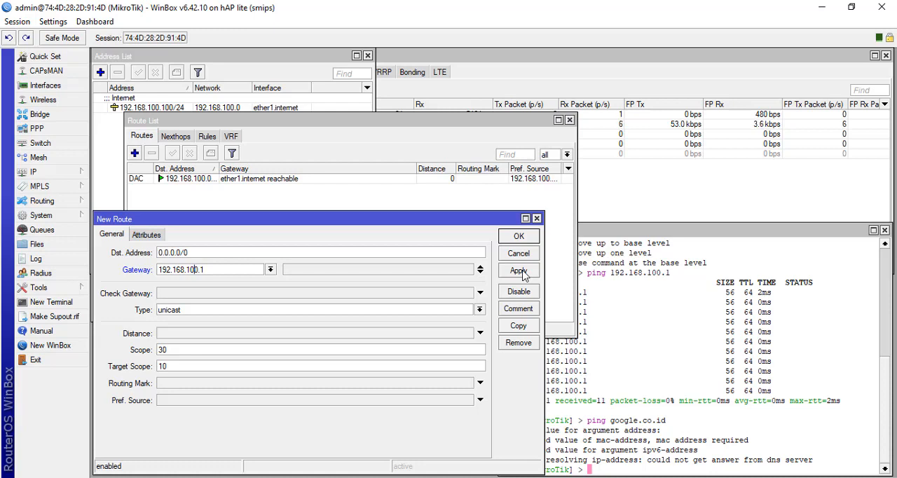
pyautogui.click(520, 272)
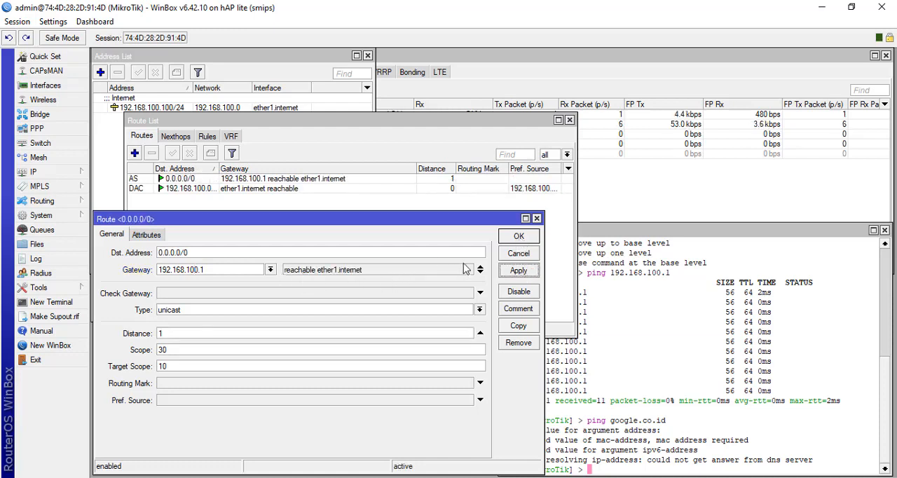
pyautogui.click(518, 238)
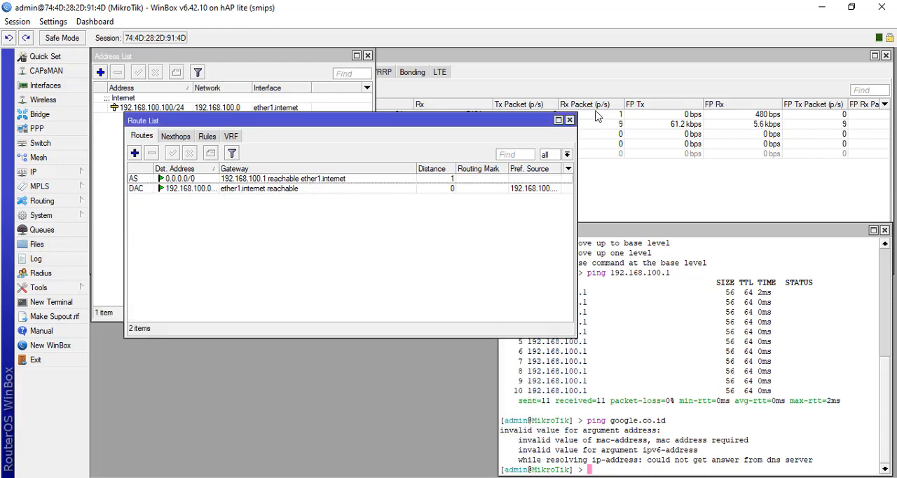
pyautogui.click(571, 121)
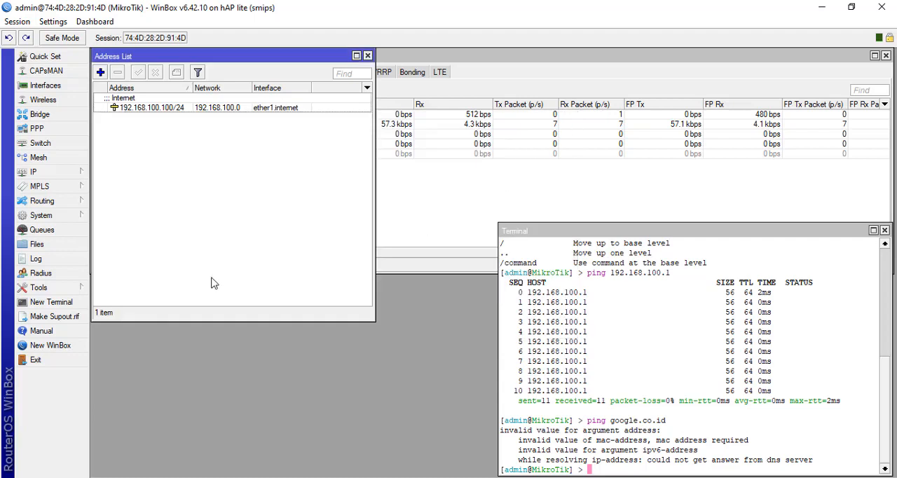
# - Set the router's DNS server to 192.168.100.1, allow remote requests, and save the DNS settings
pyautogui.click(68, 176)
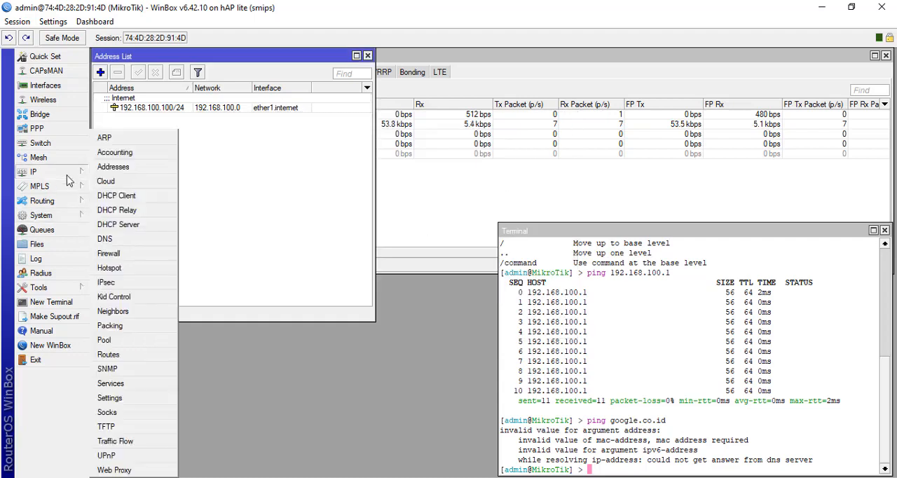
pyautogui.click(105, 238)
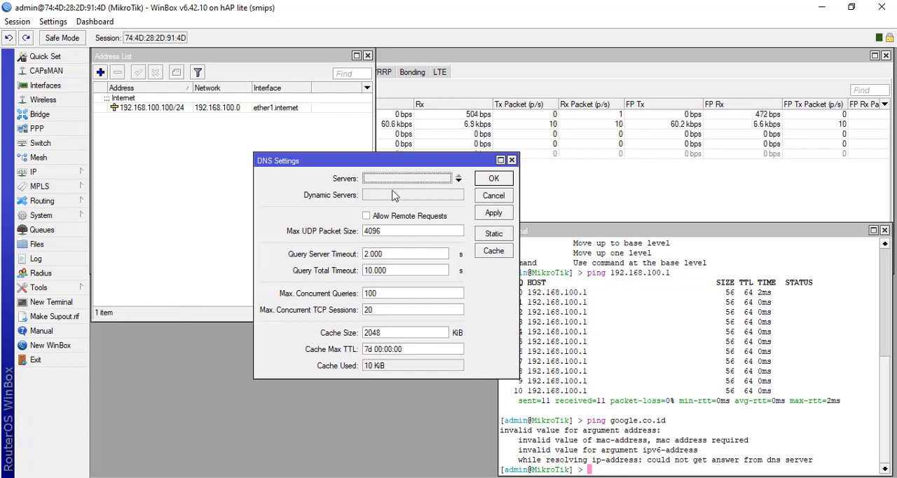
pyautogui.moveTo(359, 158); pyautogui.dragTo(341, 139)
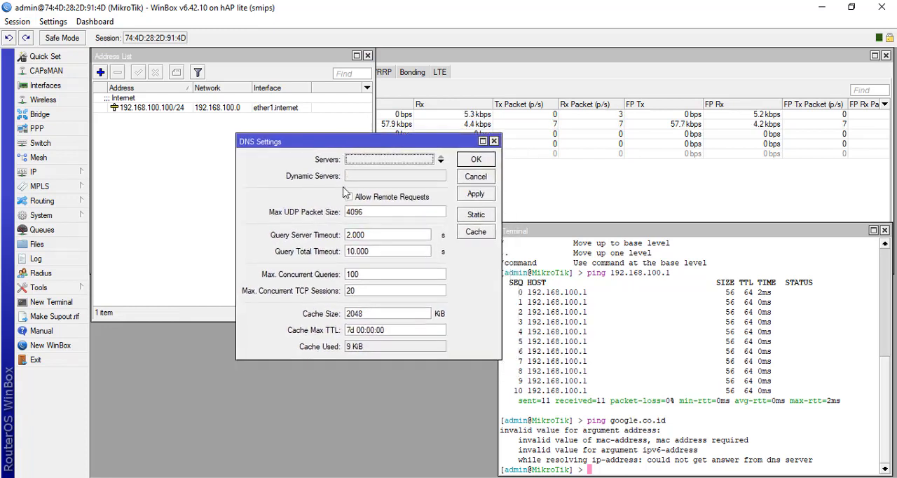
pyautogui.click(384, 199)
pyautogui.click(387, 159)
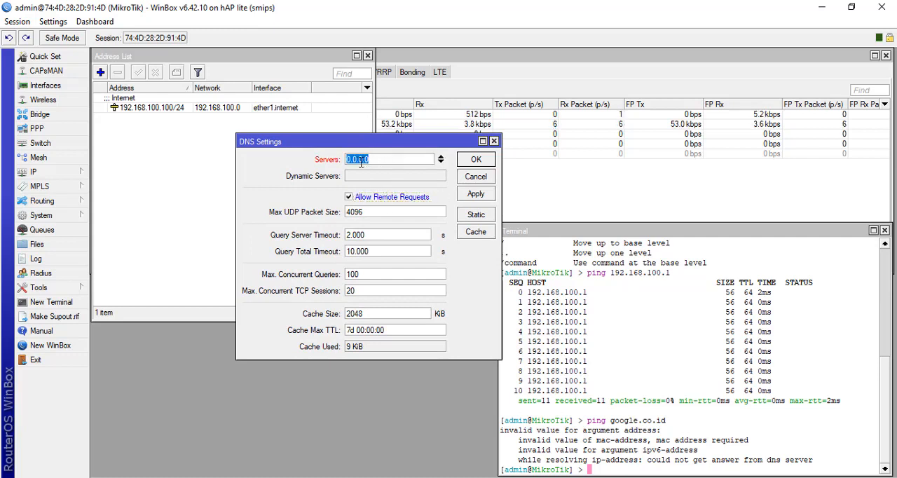
pyautogui.write('192.168.100.1')
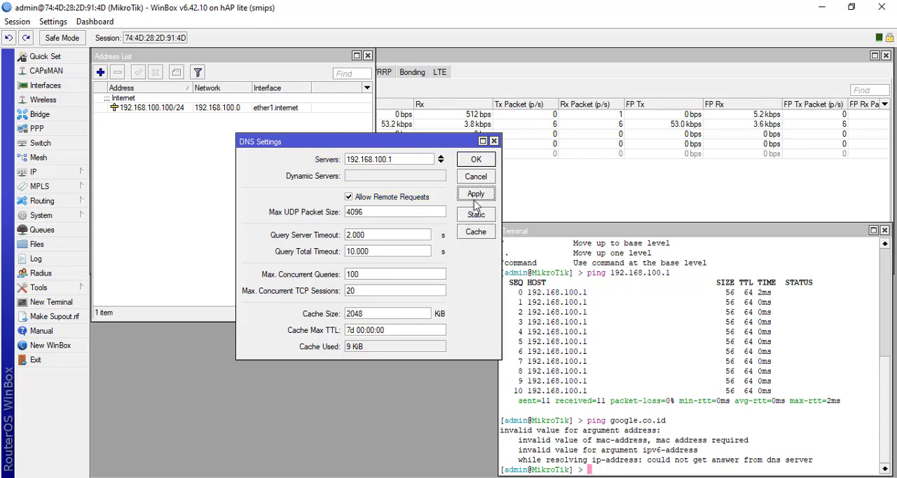
pyautogui.click(476, 163)
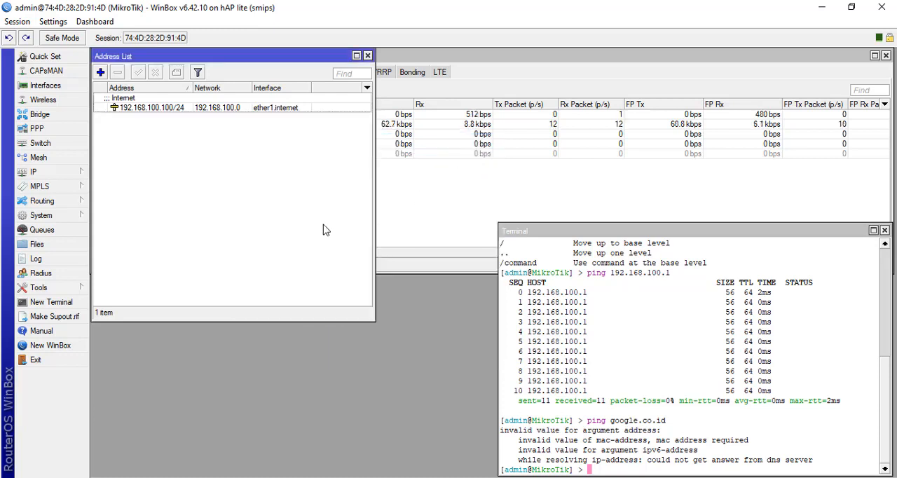
# - Return to the open terminal and ping google.co.id again to check name resolution and internet access
pyautogui.click(662, 230)
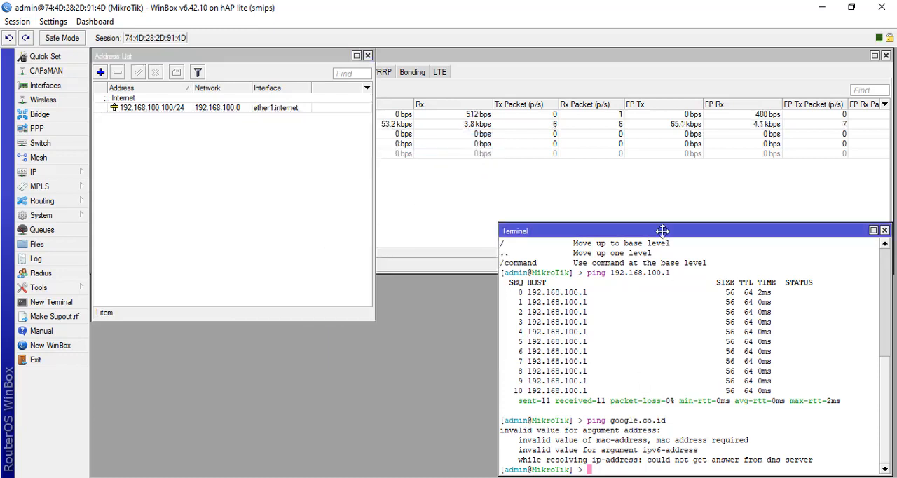
pyautogui.write('ping g')
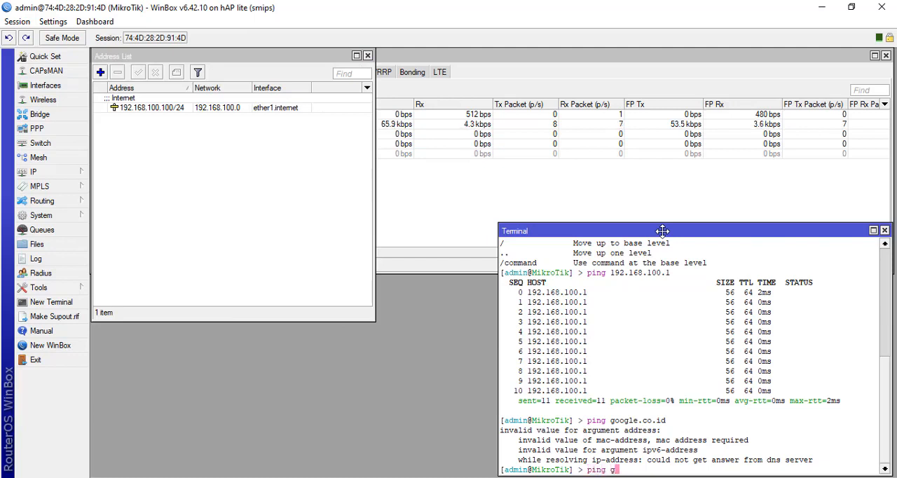
pyautogui.write('oogle.co.')
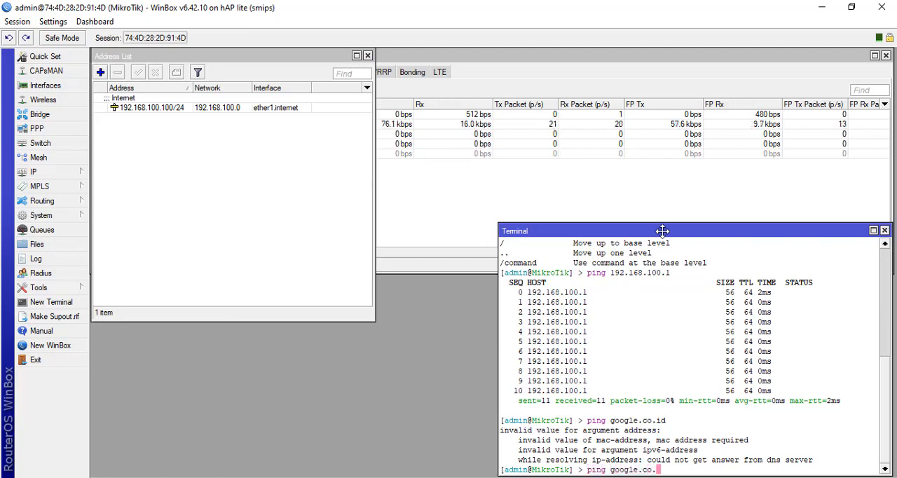
pyautogui.write('id')
pyautogui.press('Return')
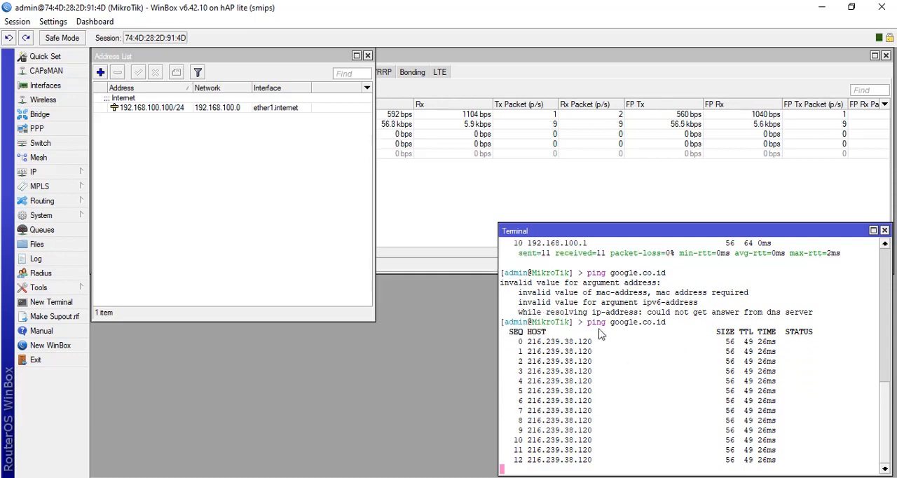
# - Stop the running ping to google.co.id and close the terminal
pyautogui.hotkey('ctrl', 'c')
pyautogui.rightClick(795, 293)
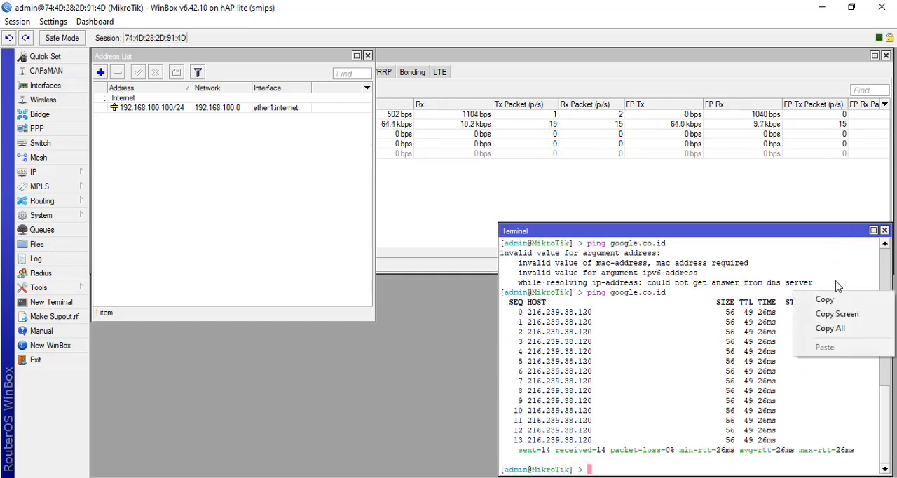
pyautogui.click(820, 236)
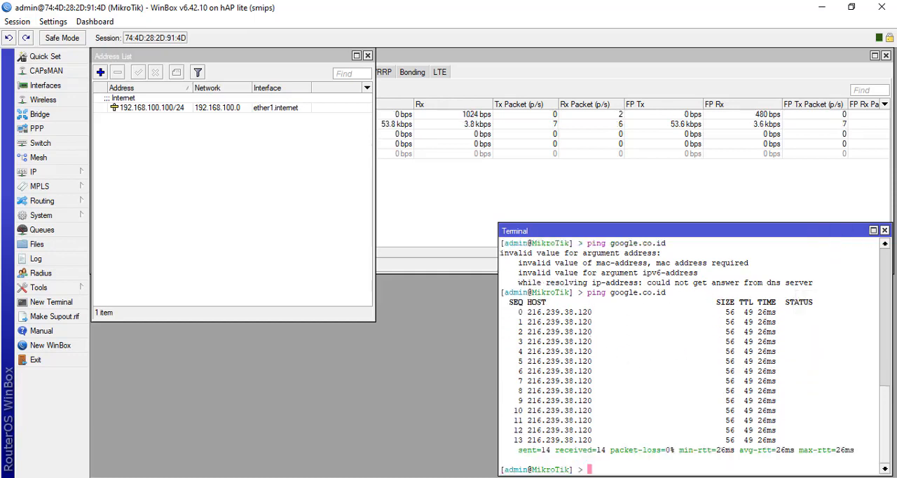
pyautogui.click(885, 232)
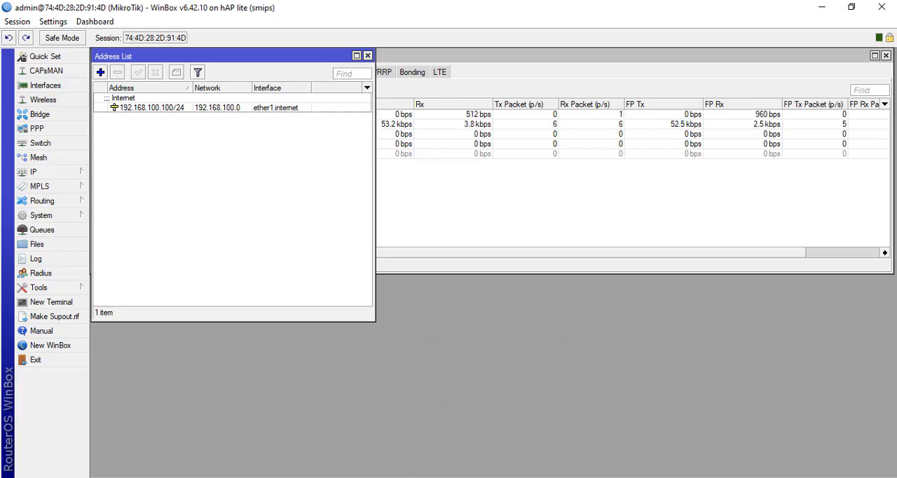
# - Switch to Firefox to check whether the computer can load the Google page, and close the browser
pyautogui.click(372, 477)
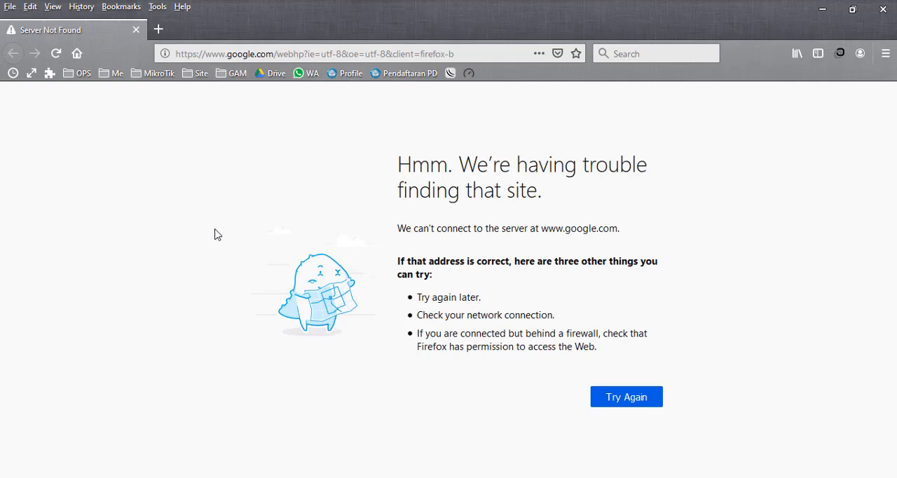
pyautogui.click(883, 9)
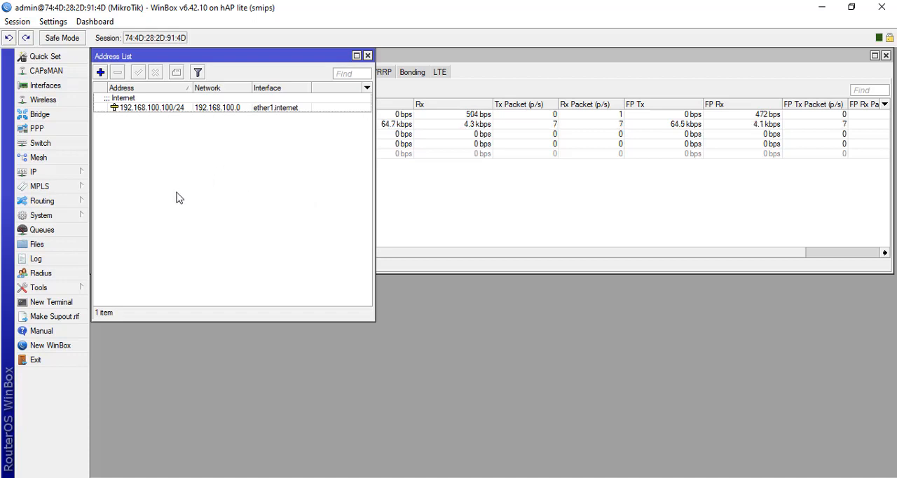
pyautogui.click(99, 74)
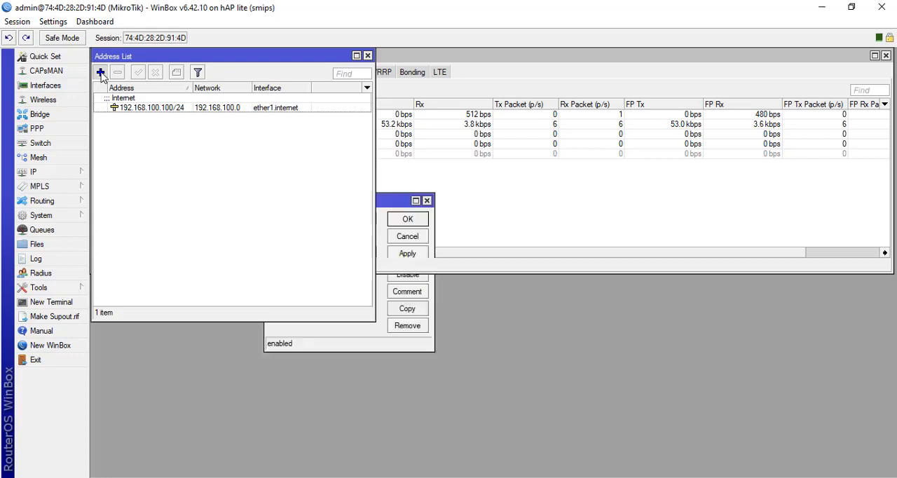
pyautogui.click(427, 201)
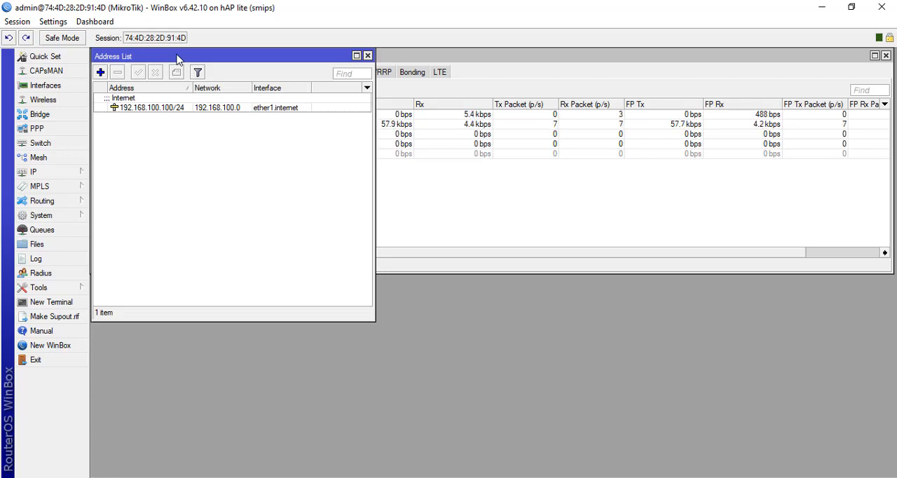
pyautogui.click(100, 73)
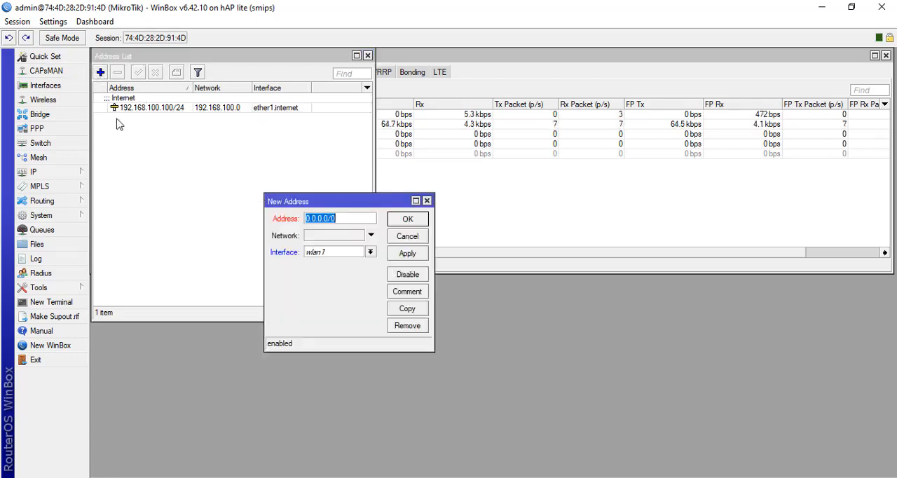
pyautogui.click(427, 200)
pyautogui.click(75, 176)
pyautogui.click(116, 169)
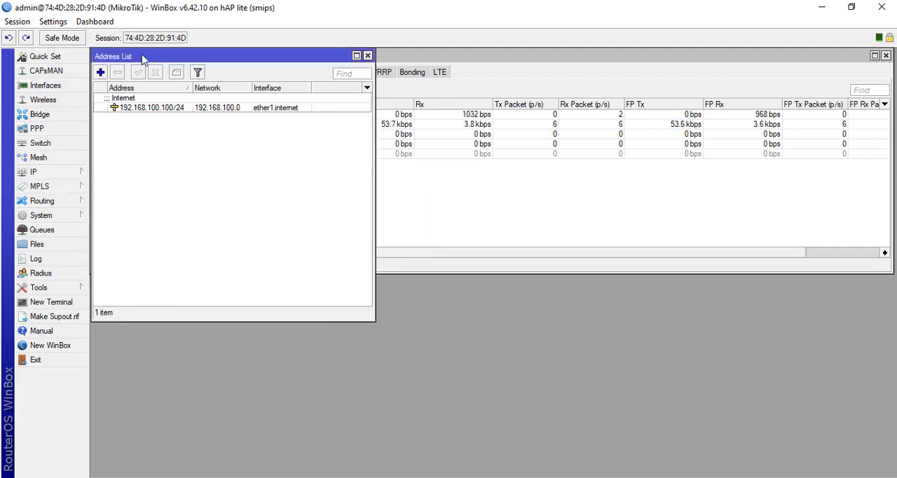
# - Add the IP address 192.168.0.1/24 on the interface ether2.local and save it
pyautogui.click(100, 73)
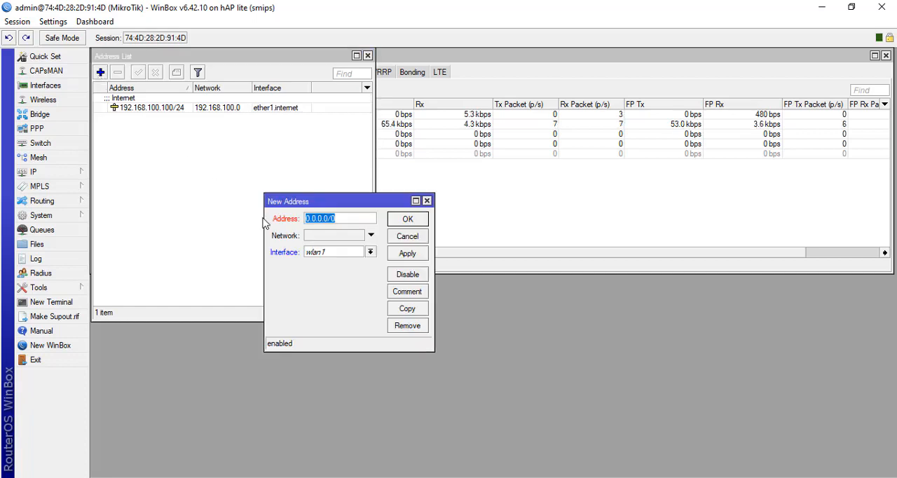
pyautogui.write('192.')
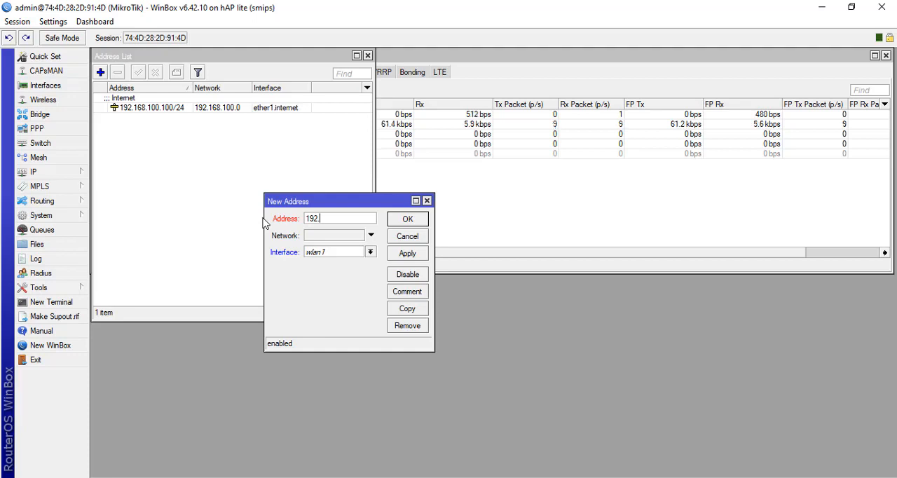
pyautogui.write('168.0')
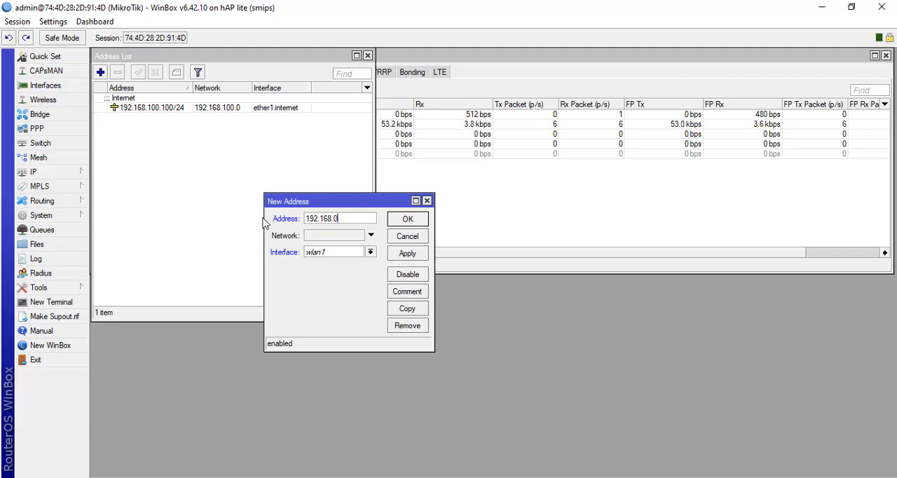
pyautogui.write('.1')
pyautogui.write('/24')
pyautogui.click(344, 253)
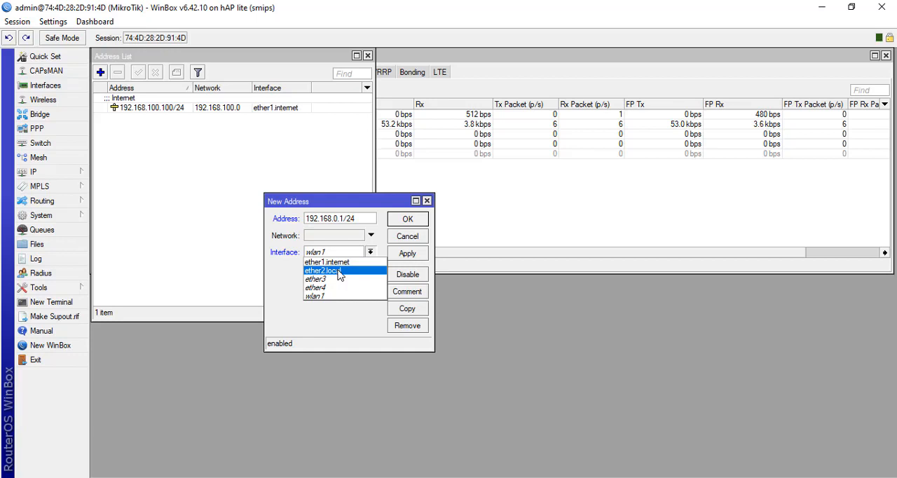
pyautogui.click(339, 274)
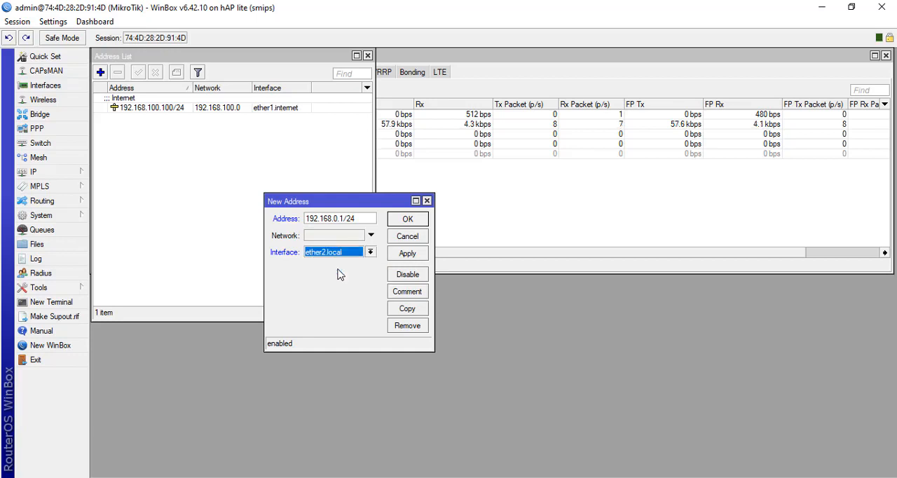
pyautogui.click(420, 256)
pyautogui.click(420, 223)
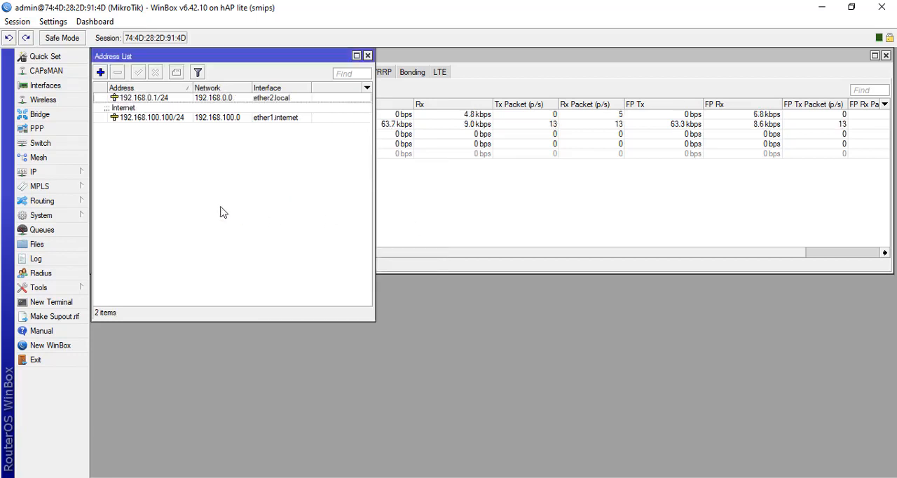
# - Add the comment "local" to the 192.168.0.1/24 address entry
pyautogui.click(195, 98)
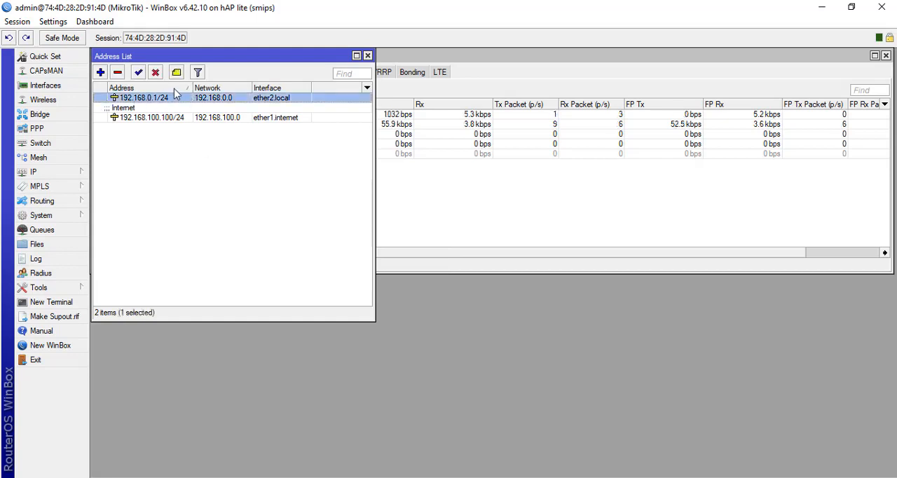
pyautogui.click(177, 73)
pyautogui.write('lo')
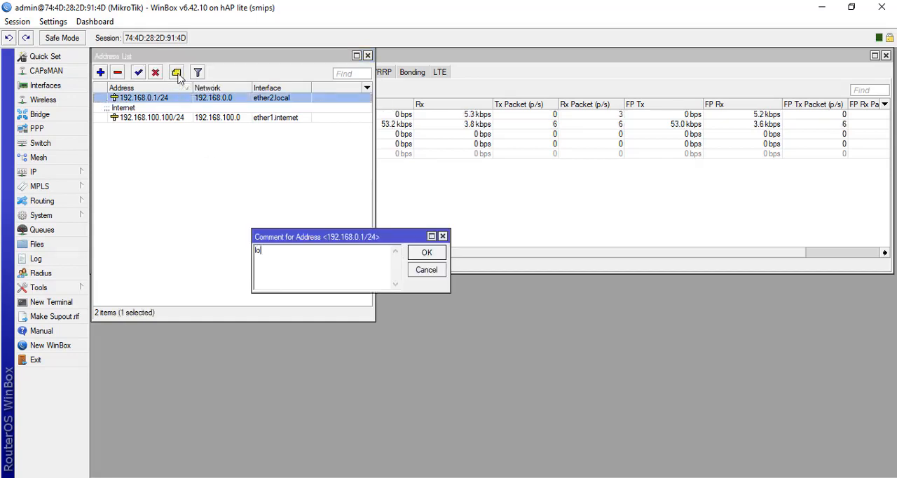
pyautogui.write('cal')
pyautogui.click(438, 254)
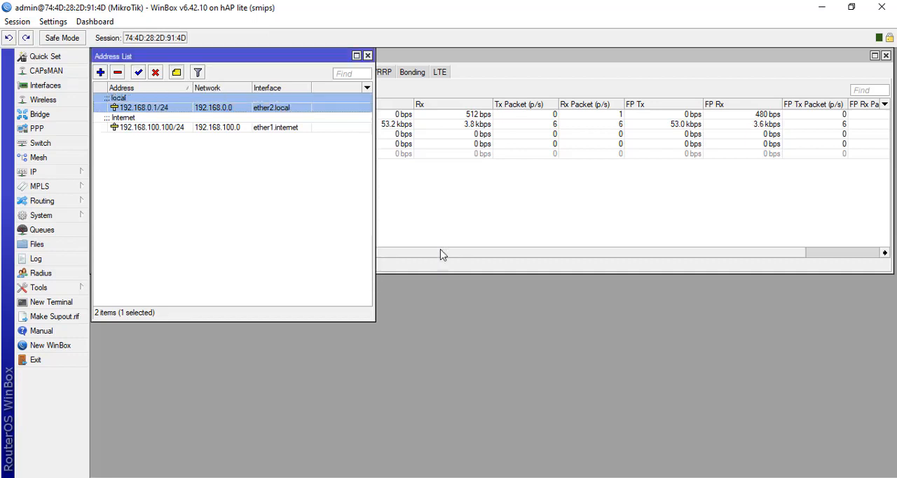
pyautogui.click(169, 155)
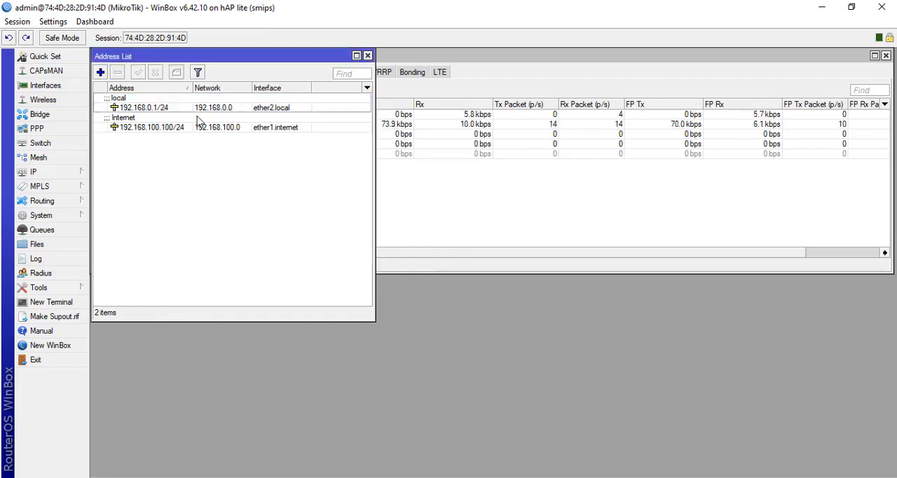
# - Add a firewall NAT rule with chain srcnat and action masquerade, save it, and close the firewall window
pyautogui.click(83, 175)
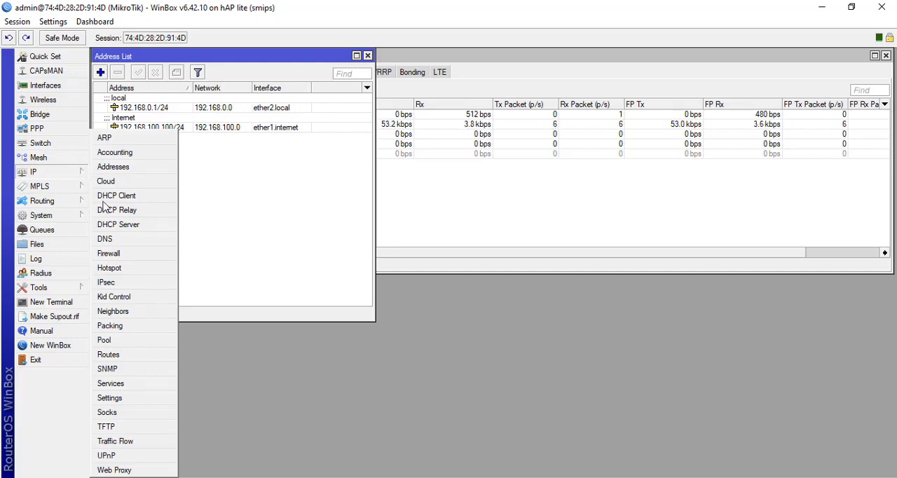
pyautogui.click(113, 253)
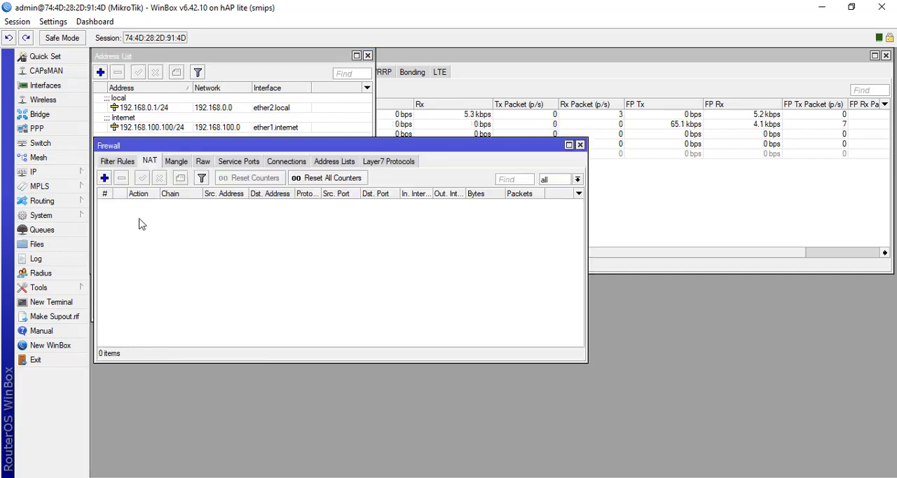
pyautogui.click(149, 161)
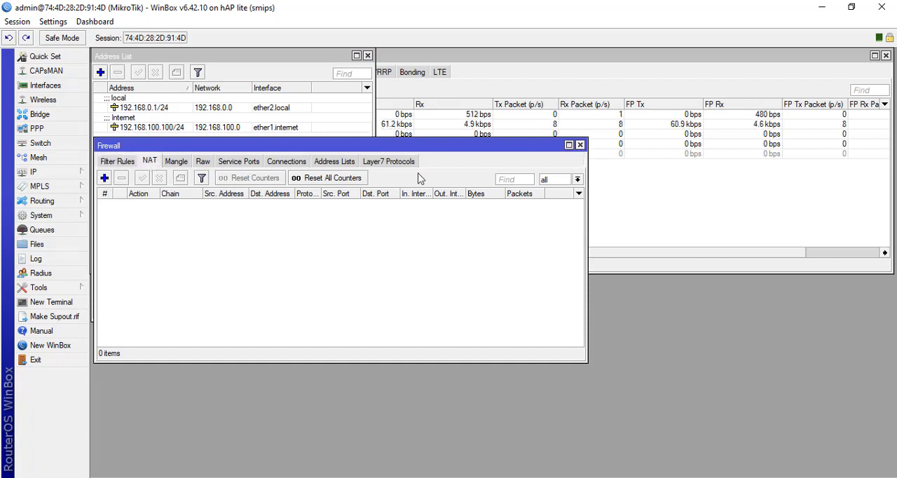
pyautogui.click(79, 177)
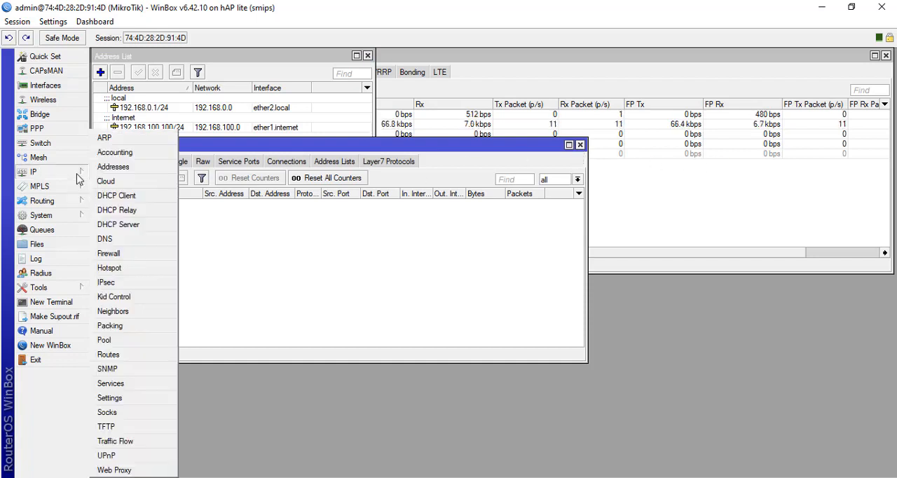
pyautogui.click(110, 254)
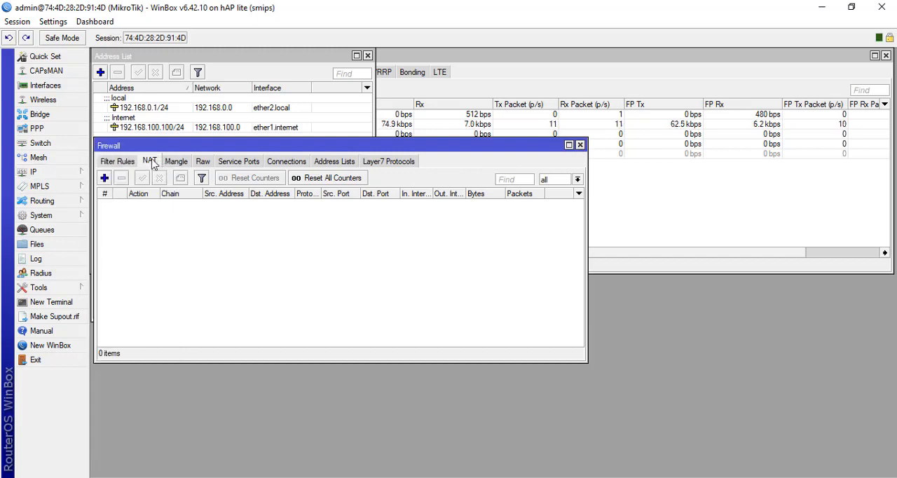
pyautogui.click(105, 178)
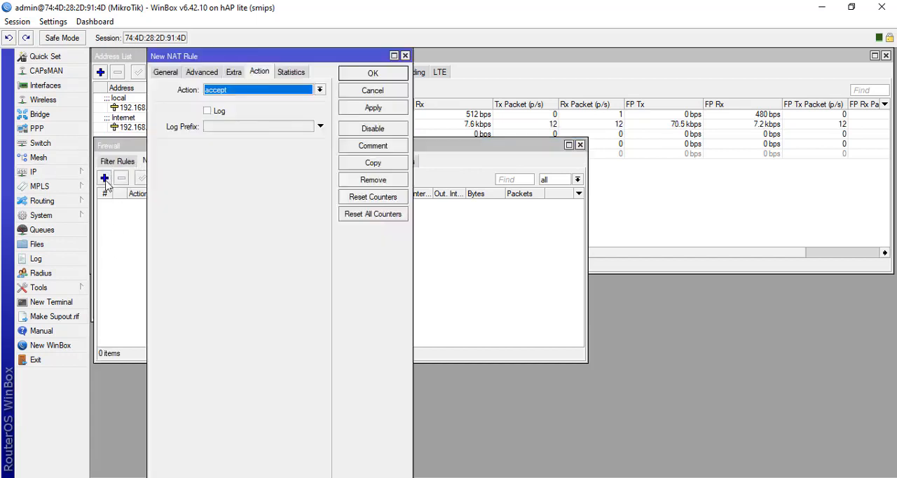
pyautogui.click(162, 74)
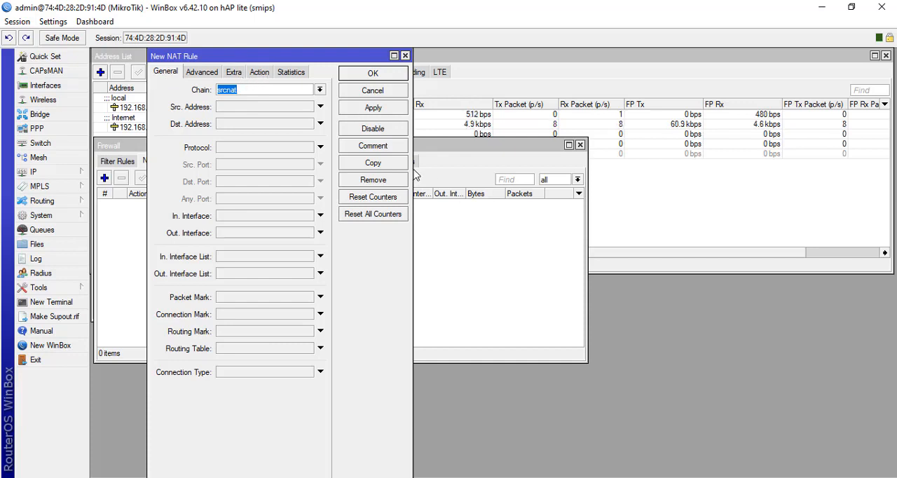
pyautogui.moveTo(416, 174); pyautogui.dragTo(494, 176)
pyautogui.click(259, 73)
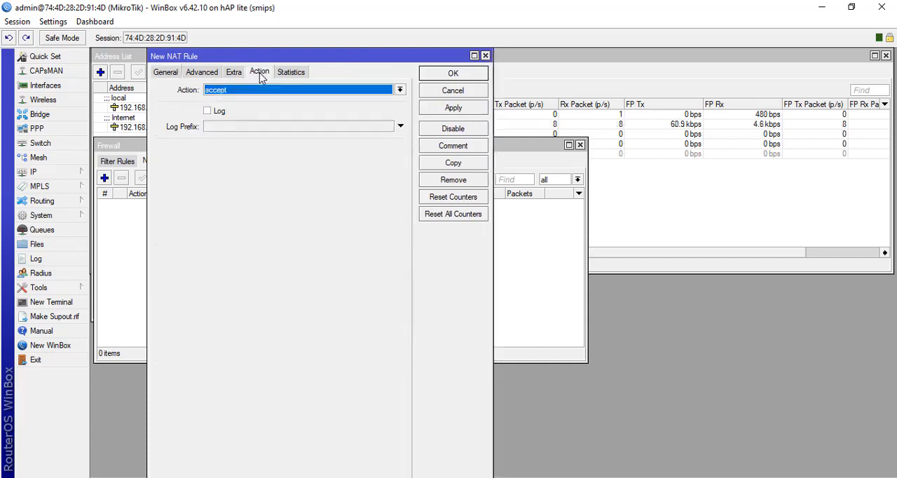
pyautogui.click(238, 91)
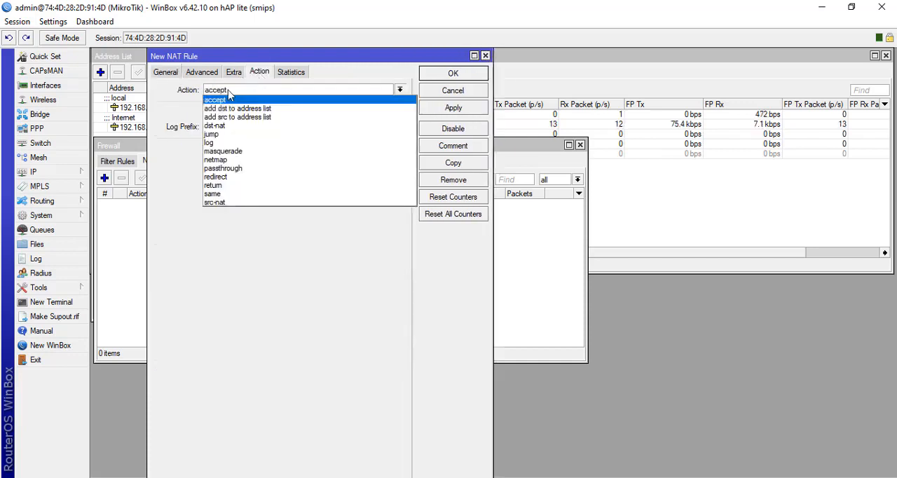
pyautogui.click(219, 152)
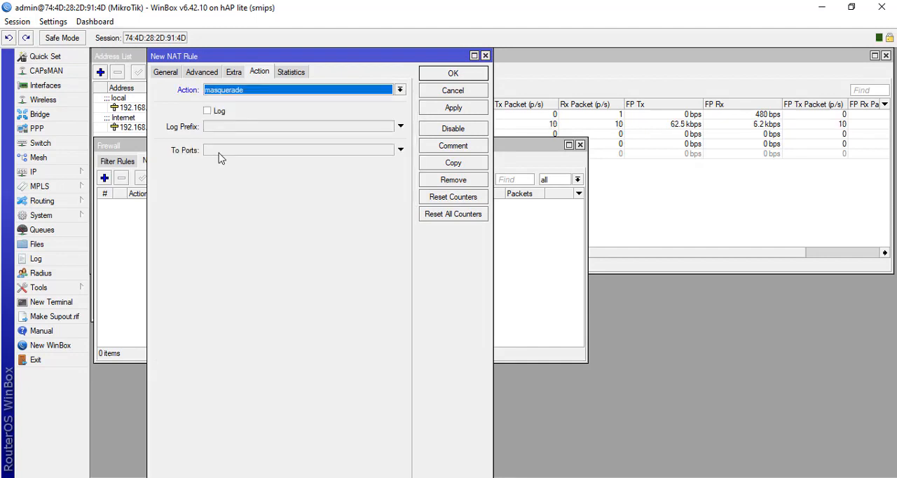
pyautogui.click(453, 112)
pyautogui.click(456, 73)
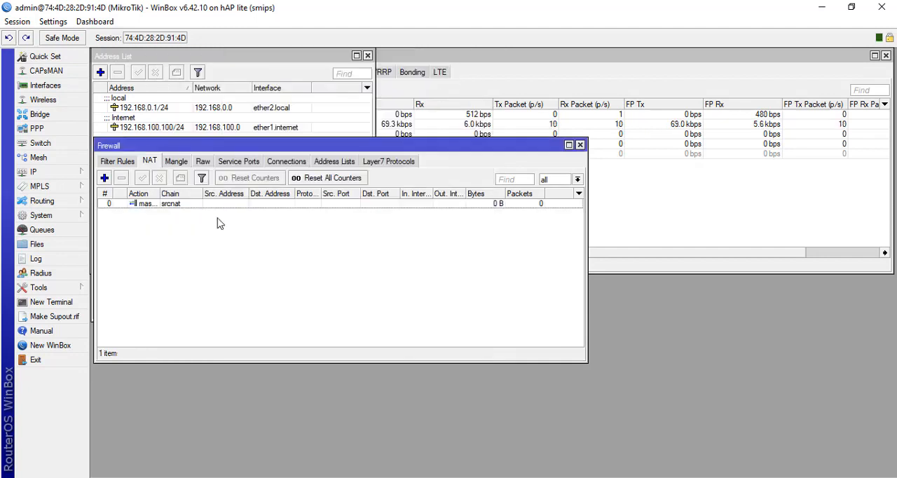
pyautogui.click(580, 144)
# - Start a new IP pool and name it pool1.local
pyautogui.click(86, 174)
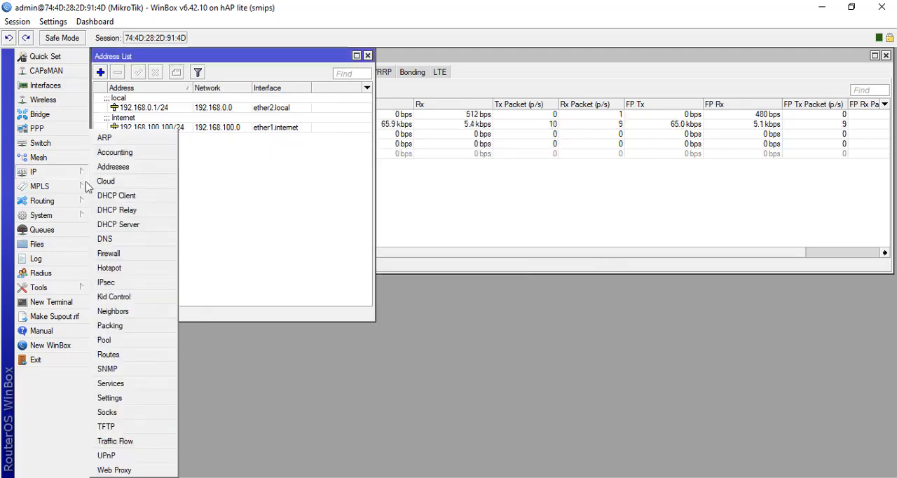
pyautogui.click(133, 348)
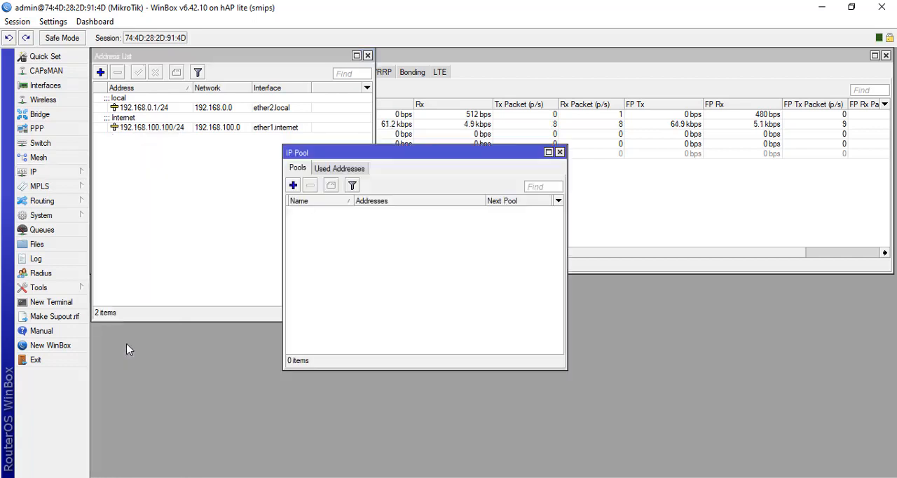
pyautogui.click(568, 262)
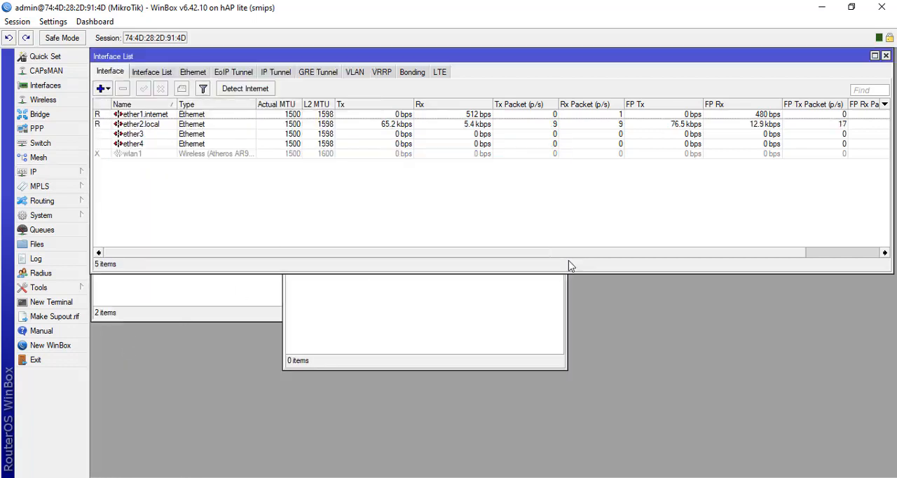
pyautogui.click(527, 334)
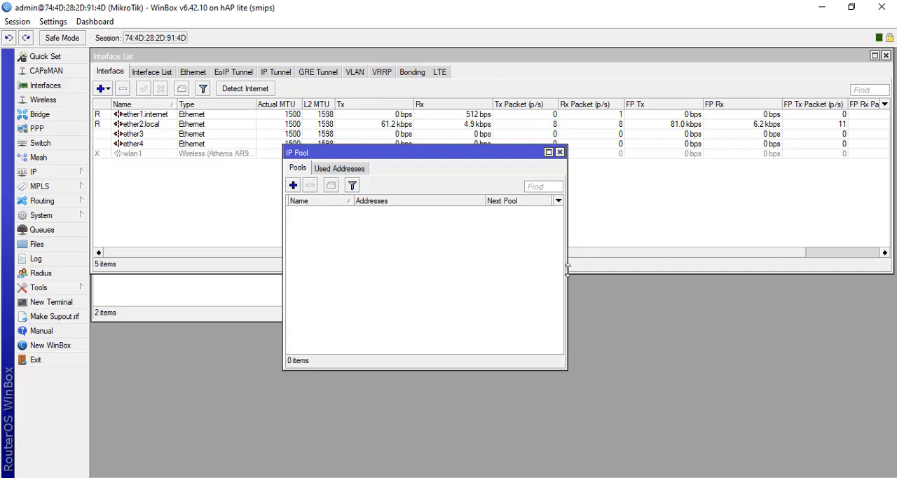
pyautogui.moveTo(565, 265); pyautogui.dragTo(579, 265)
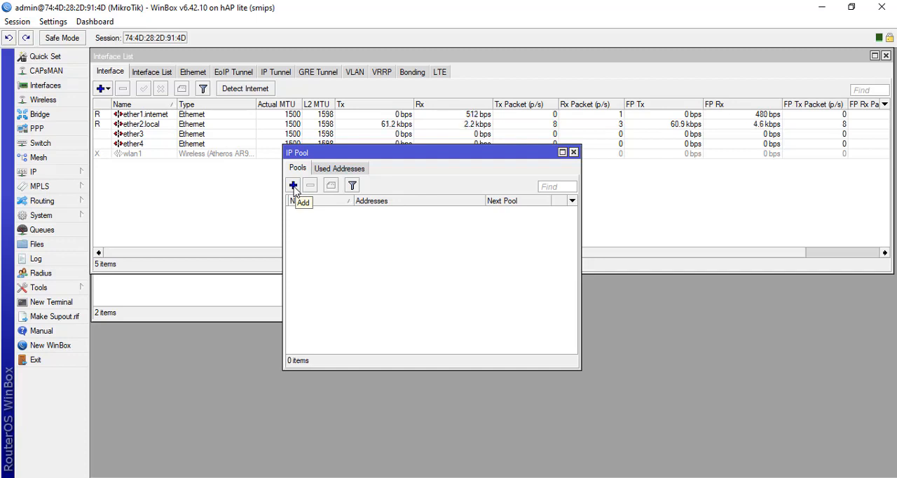
pyautogui.click(292, 186)
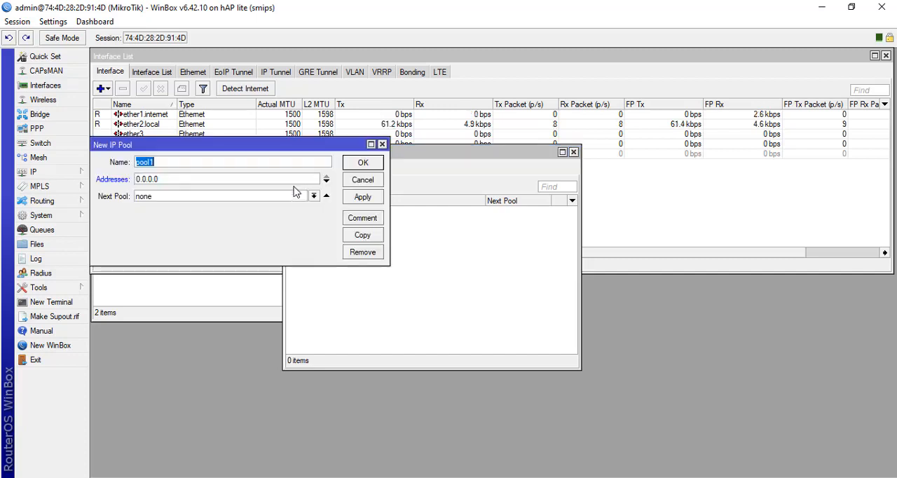
pyautogui.click(181, 161)
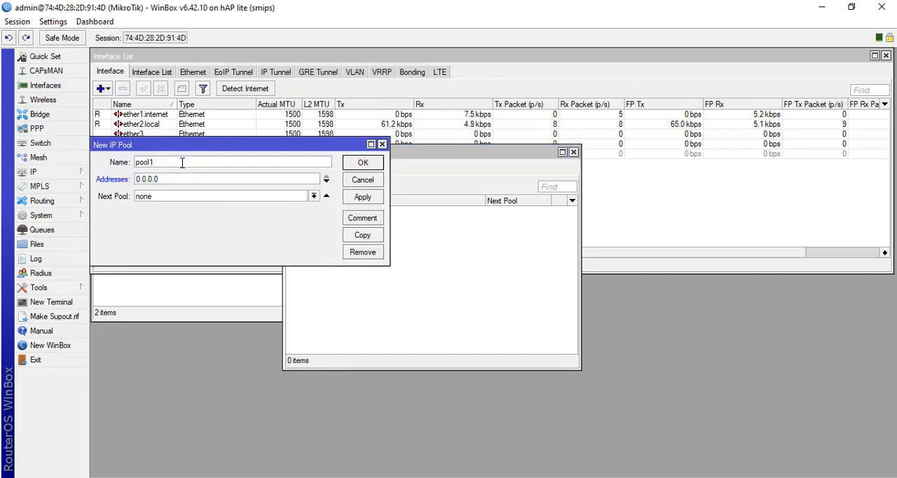
pyautogui.write('.local')
pyautogui.press('Tab')
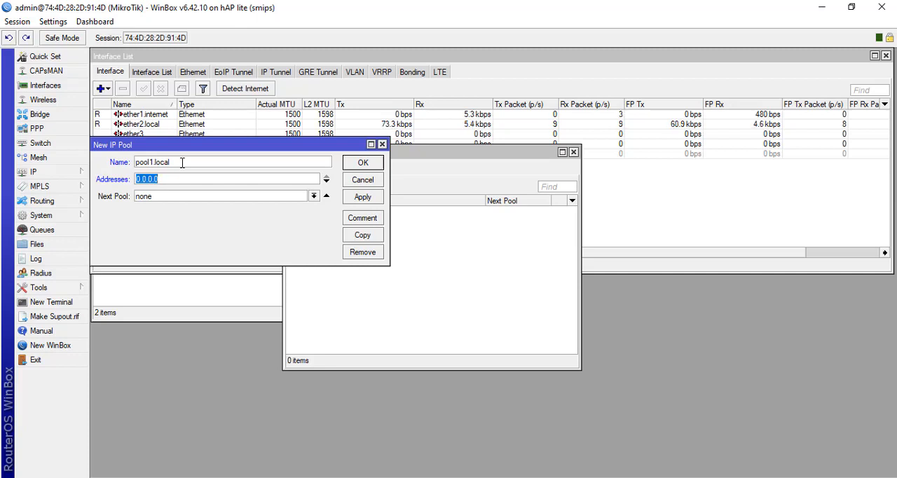
# - Set the pool's address range to 192.168.0.11-192.168.0.20, save it, and close the IP Pool window
pyautogui.write('192')
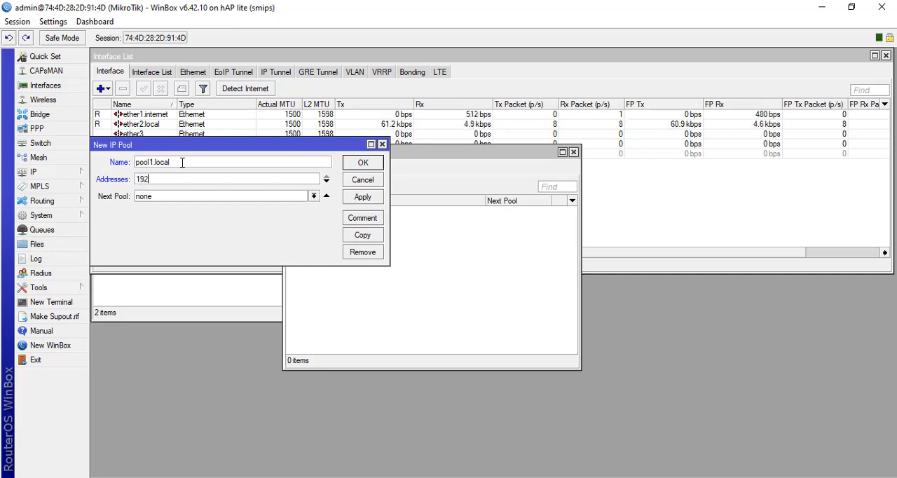
pyautogui.write('.168.0.11')
pyautogui.write('-192.168')
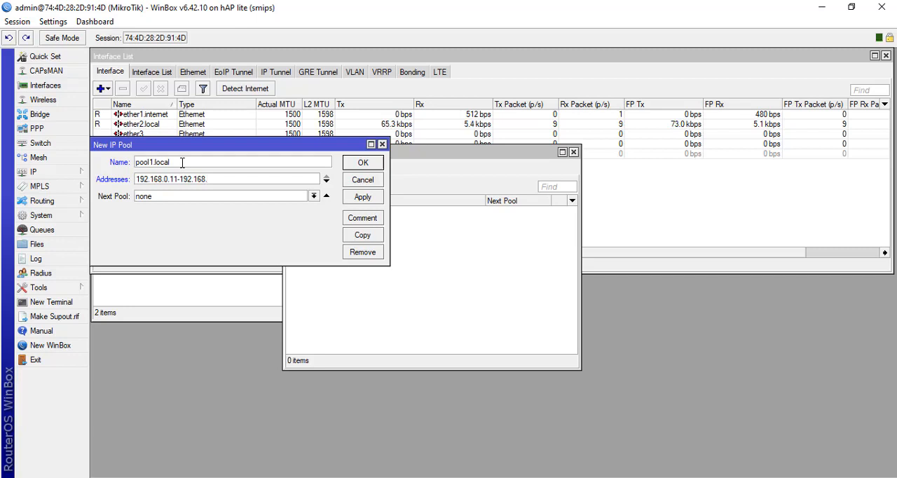
pyautogui.write('.01')
pyautogui.press('BackSpace')
pyautogui.write('0')
pyautogui.moveTo(223, 180); pyautogui.dragTo(214, 179)
pyautogui.press('BackSpace')
pyautogui.write('20')
pyautogui.click(363, 198)
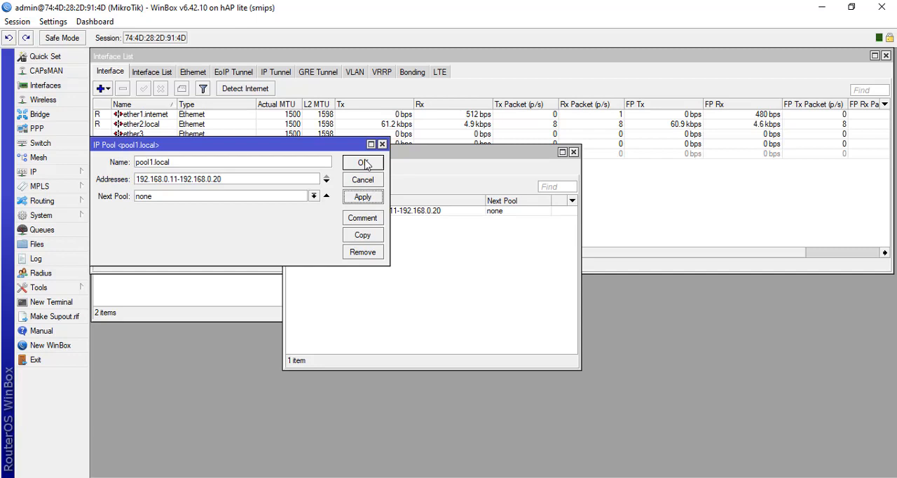
pyautogui.click(363, 163)
pyautogui.click(573, 152)
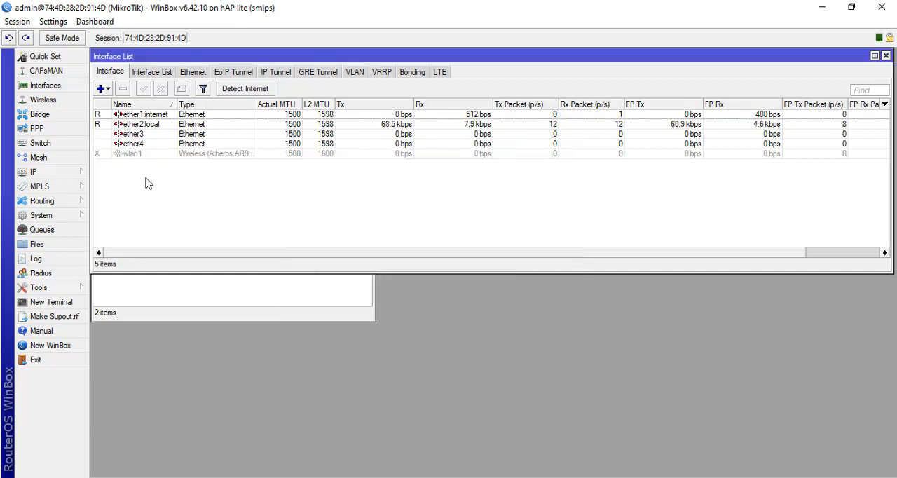
# - Start a new DHCP server network entry beside the address list and set its address to 192.168.0.0/24
pyautogui.click(41, 175)
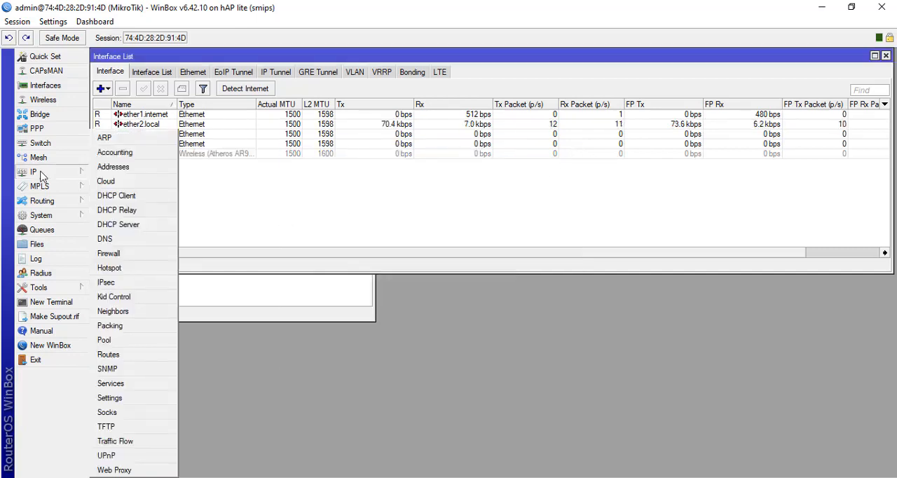
pyautogui.click(166, 227)
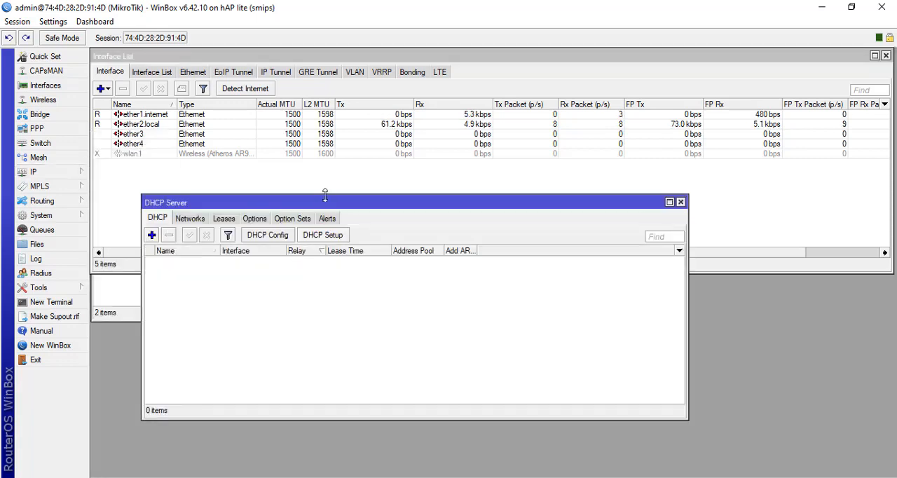
pyautogui.moveTo(328, 205); pyautogui.dragTo(337, 149)
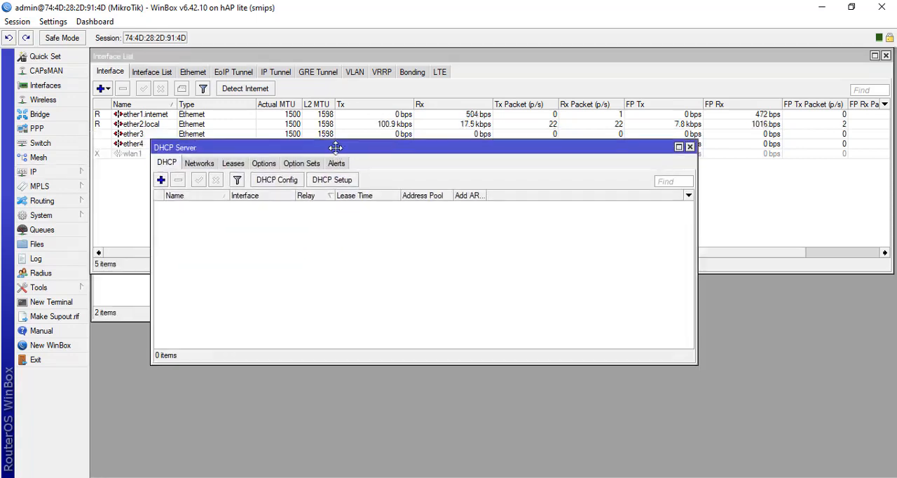
pyautogui.click(191, 164)
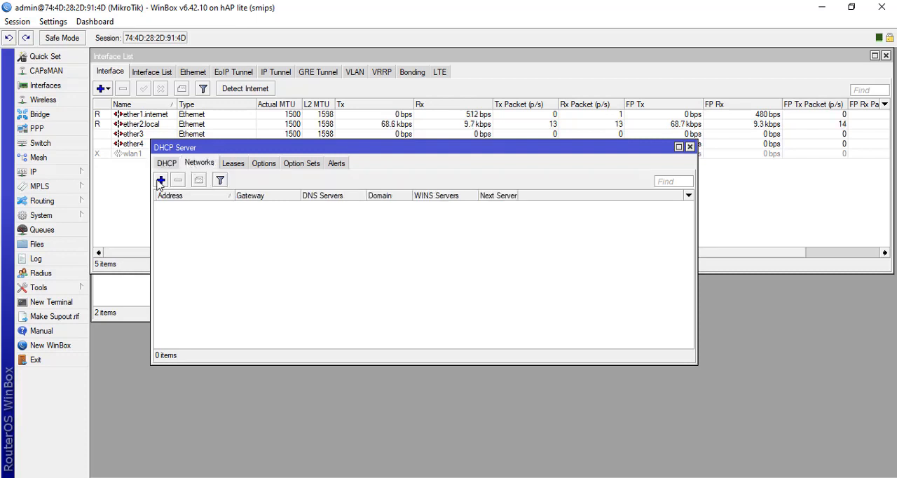
pyautogui.click(161, 180)
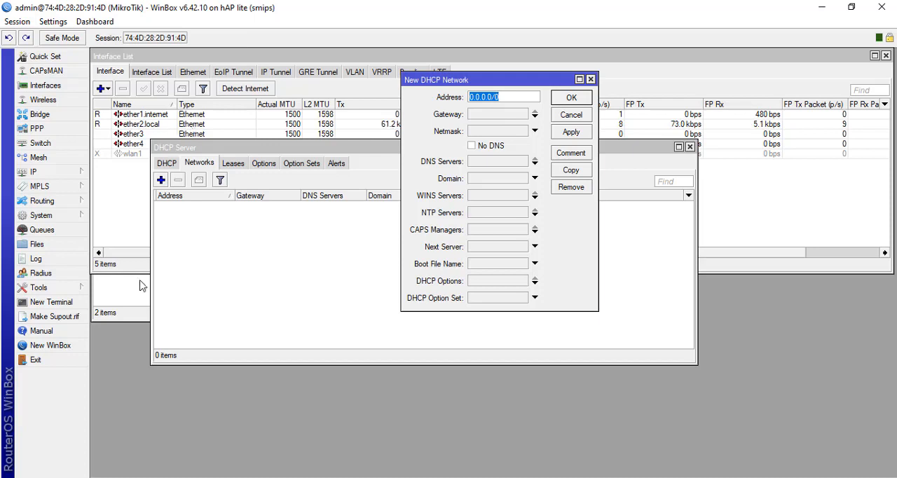
pyautogui.click(120, 303)
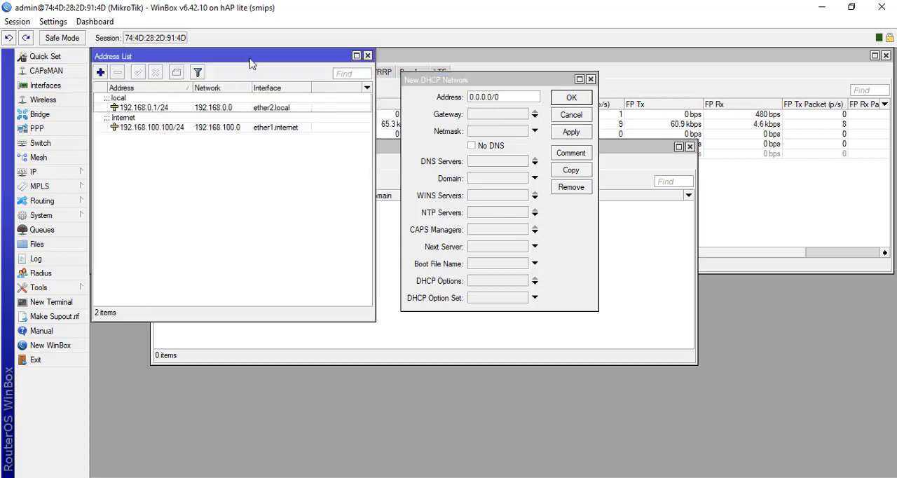
pyautogui.click(467, 81)
pyautogui.moveTo(497, 78); pyautogui.dragTo(474, 61)
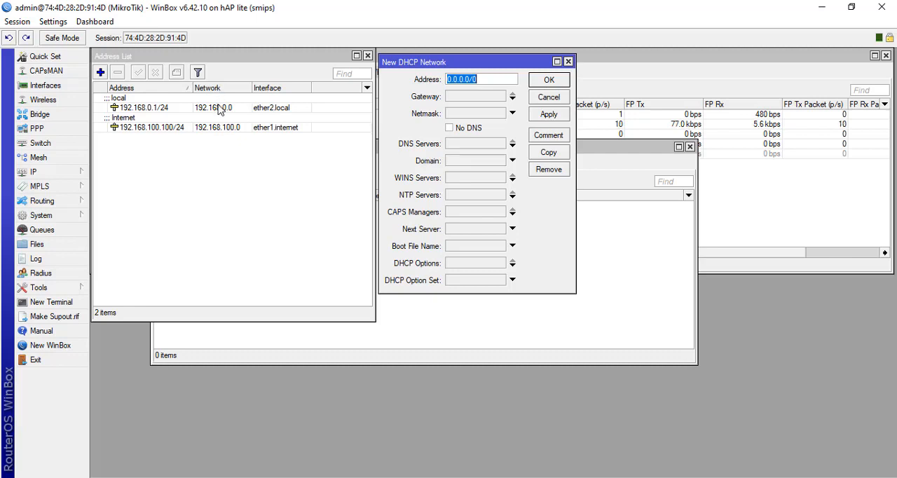
pyautogui.write('192.')
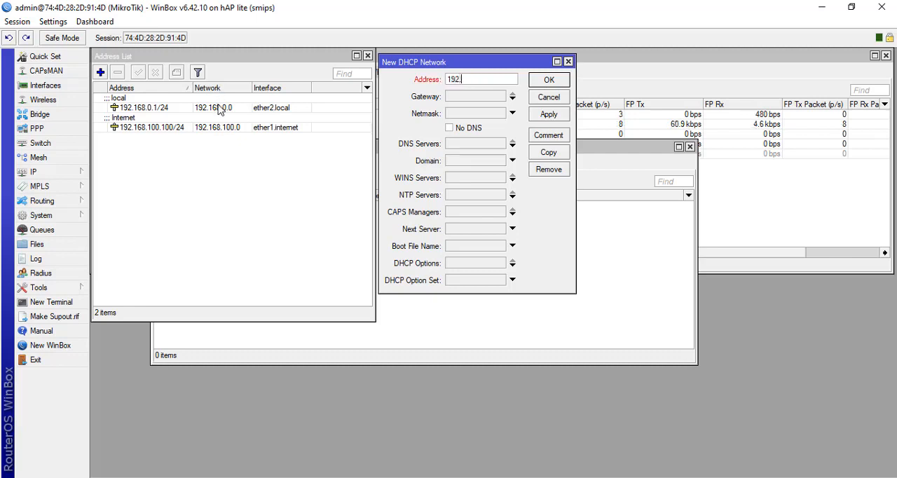
pyautogui.write('168.0')
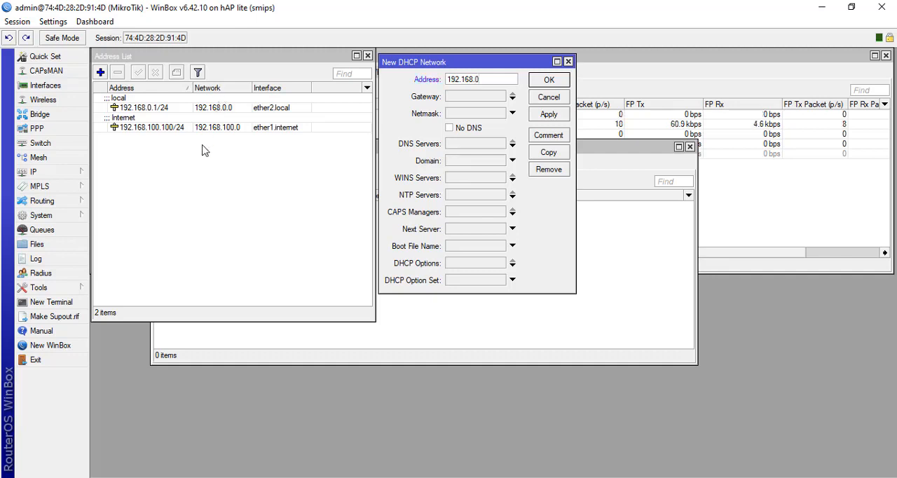
pyautogui.write('.0/24')
# - Give the DHCP network gateway 192.168.0.1, netmask 24 and DNS server 192.168.0.1, and save it
pyautogui.click(455, 98)
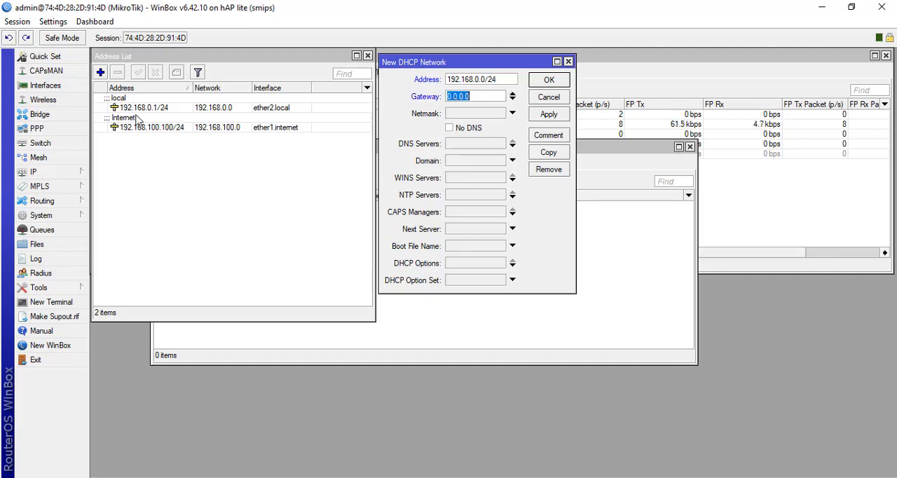
pyautogui.write('192')
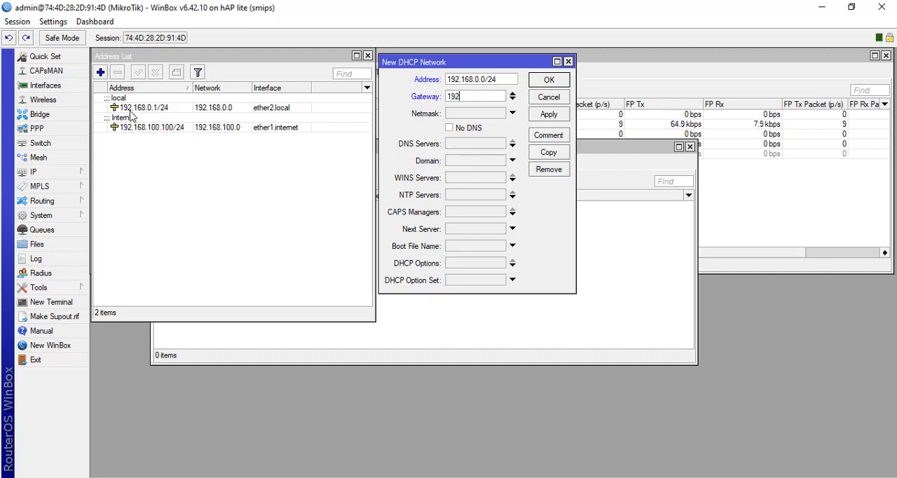
pyautogui.write('.168.0.1')
pyautogui.click(471, 115)
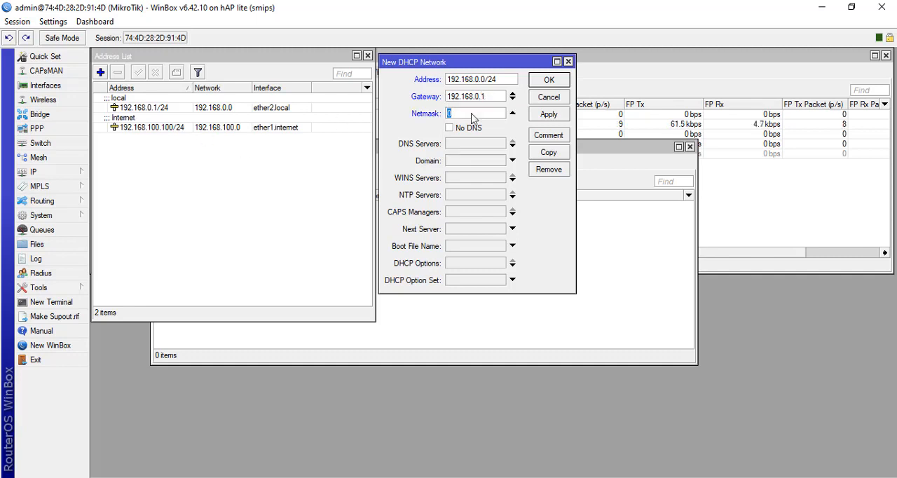
pyautogui.click(460, 148)
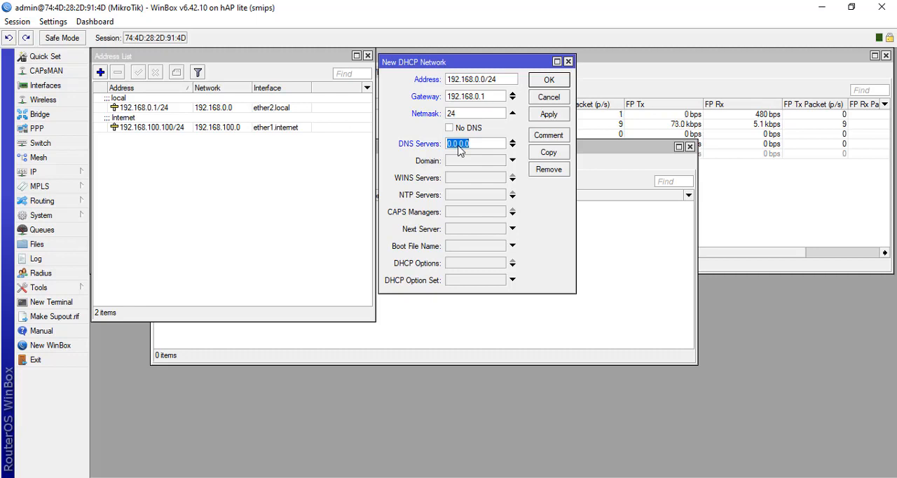
pyautogui.write('192.168.0.1')
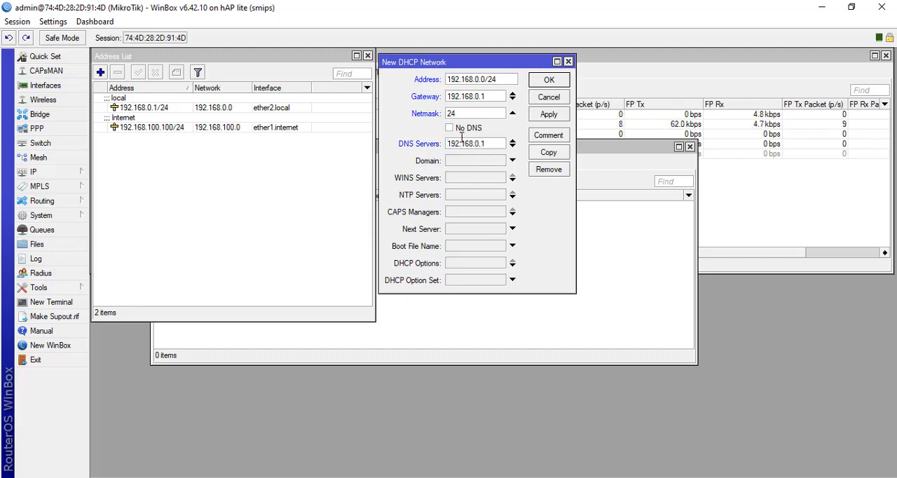
pyautogui.click(548, 114)
pyautogui.click(549, 80)
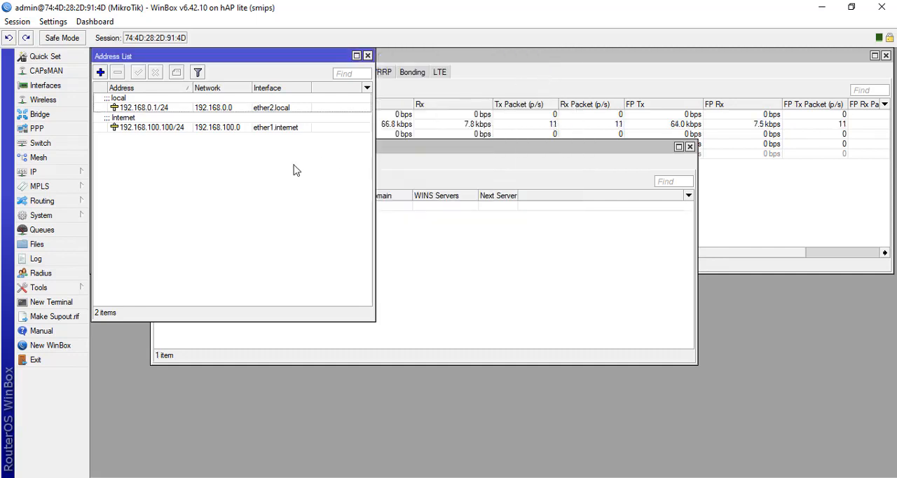
# - Start a new DHCP server entry and assign it to the ether2.local interface
pyautogui.click(496, 248)
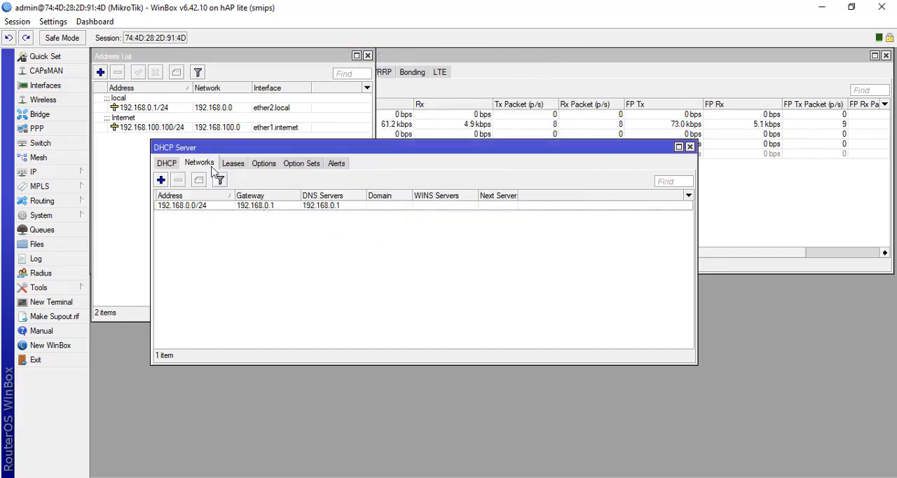
pyautogui.click(167, 164)
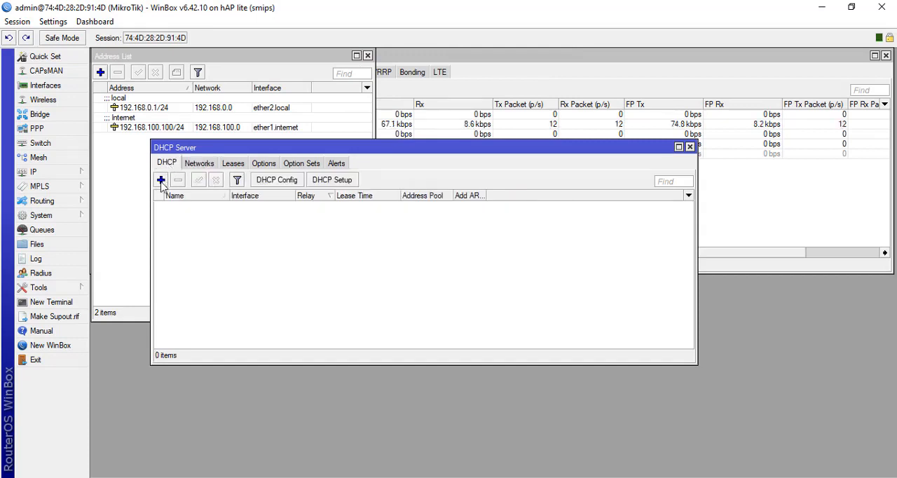
pyautogui.click(161, 180)
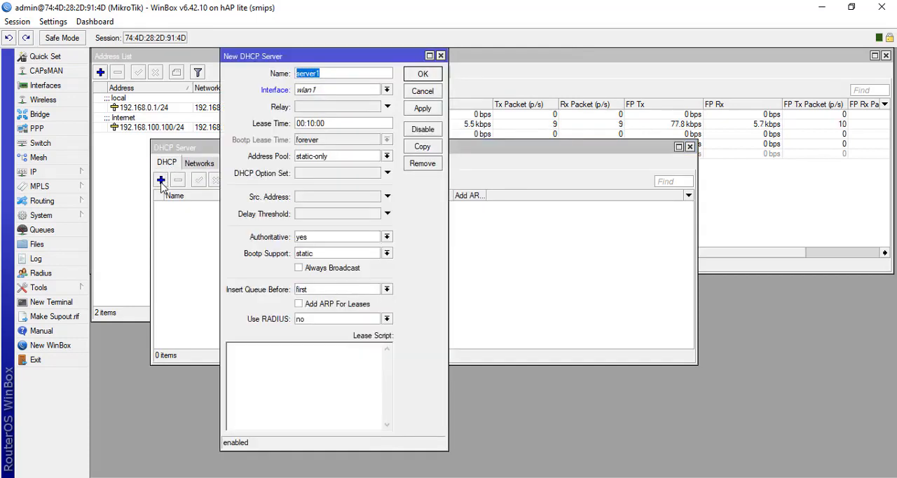
pyautogui.click(387, 90)
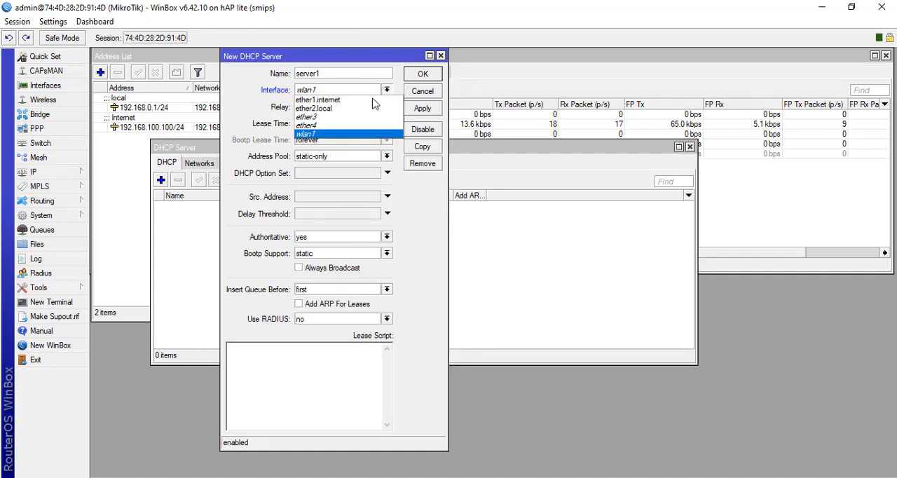
pyautogui.click(353, 108)
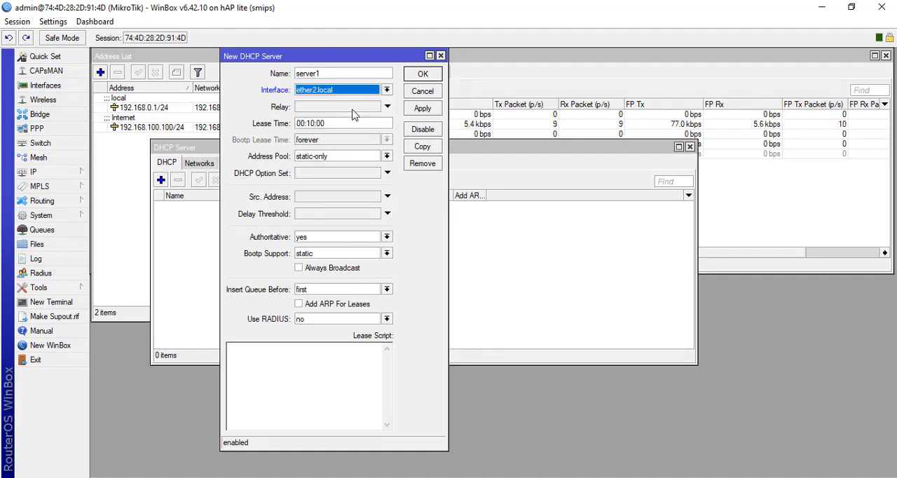
# - Set the DHCP server's lease time to 00:60:00 and its address pool to pool1.local
pyautogui.doubleClick(308, 124)
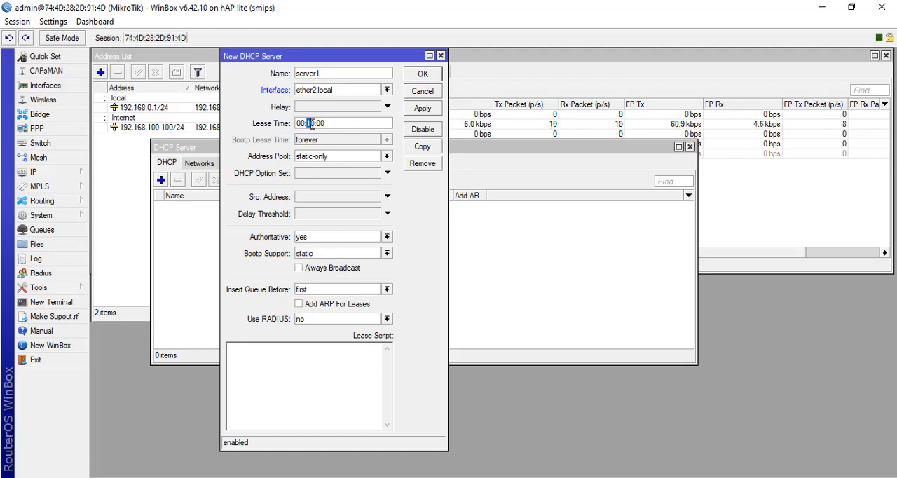
pyautogui.write('60')
pyautogui.click(329, 159)
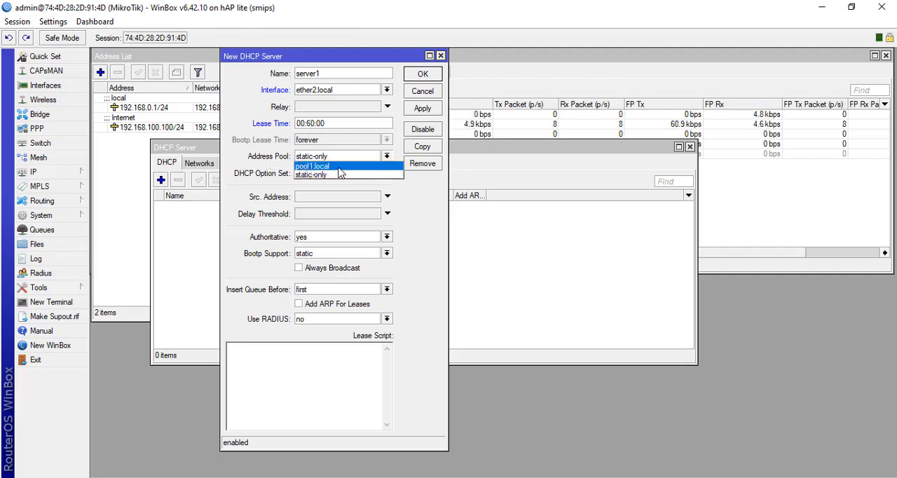
pyautogui.click(332, 167)
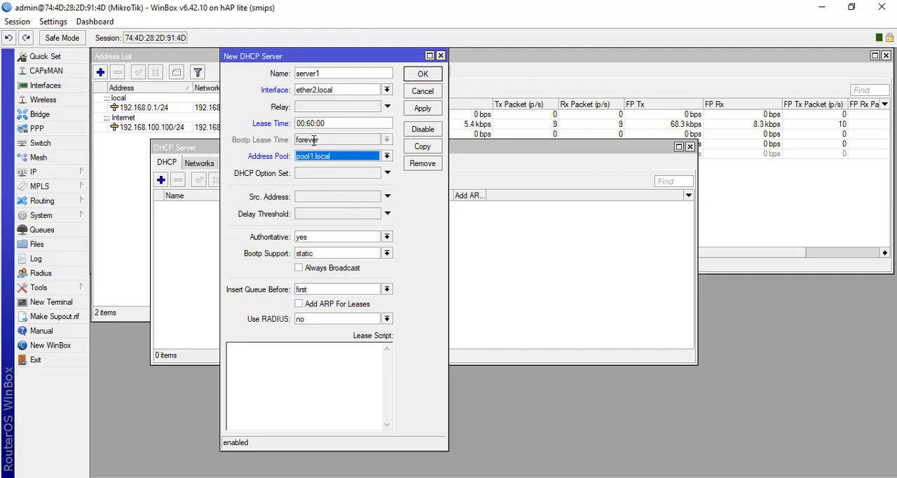
# - Enable Always Broadcast and Add ARP For Leases for the DHCP server and save it
pyautogui.click(299, 269)
pyautogui.click(312, 307)
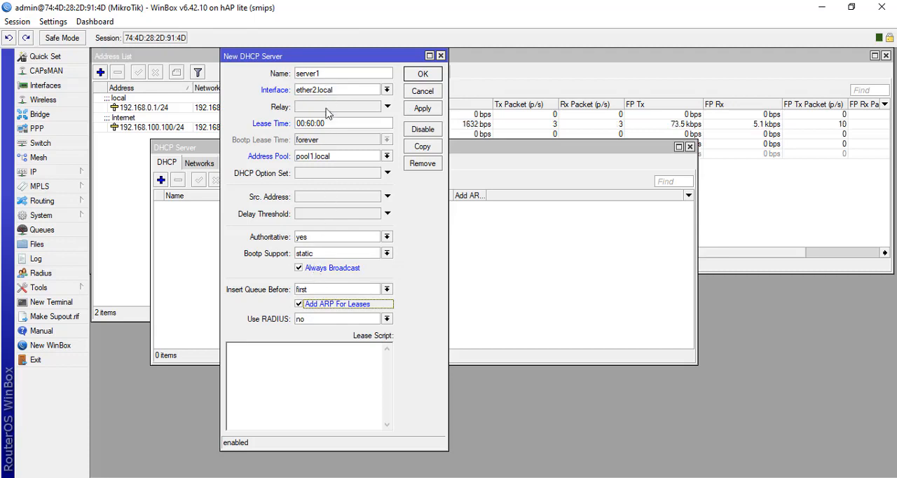
pyautogui.click(431, 112)
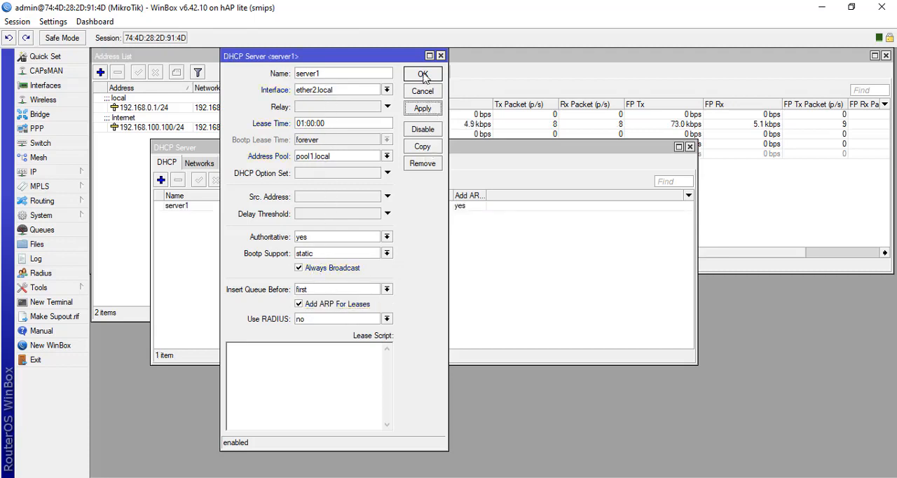
pyautogui.click(423, 75)
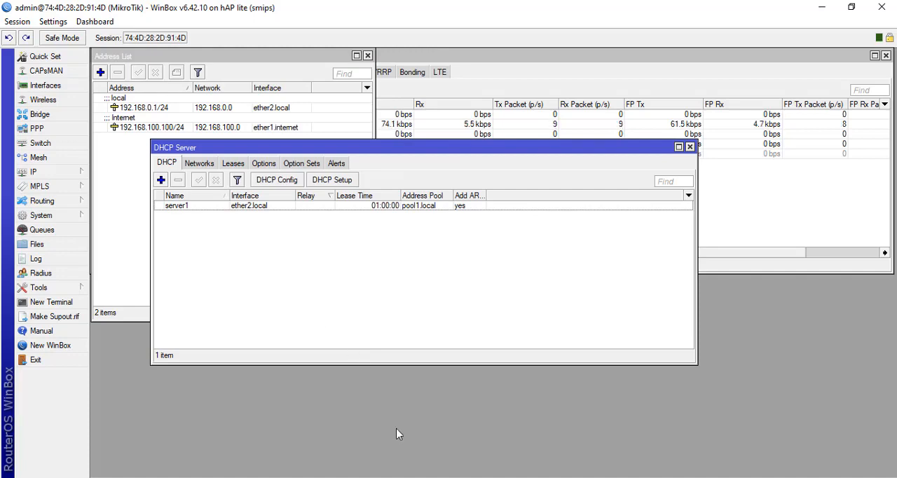
# - Switch to Control Panel and open its Network and Internet category
pyautogui.click(217, 477)
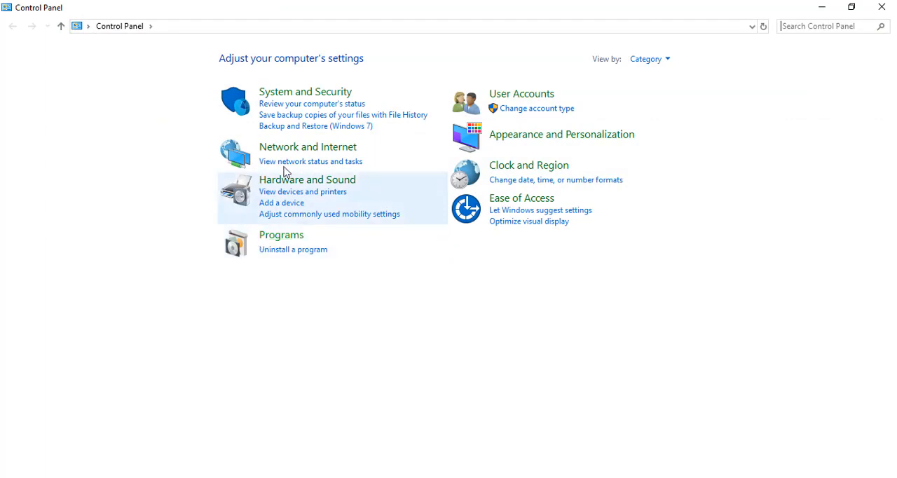
pyautogui.click(286, 147)
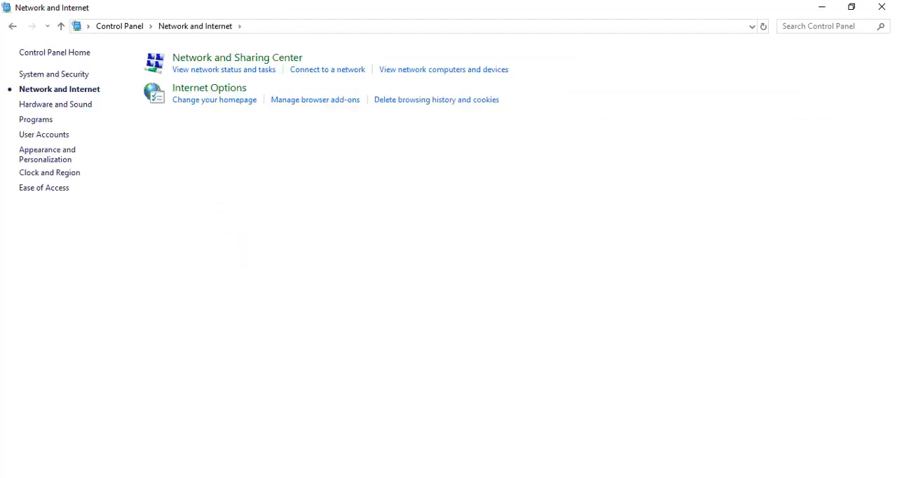
# - Switch to Firefox, test the internet connection by loading YouTube from the Me bookmarks folder, and close the browser
pyautogui.click(217, 477)
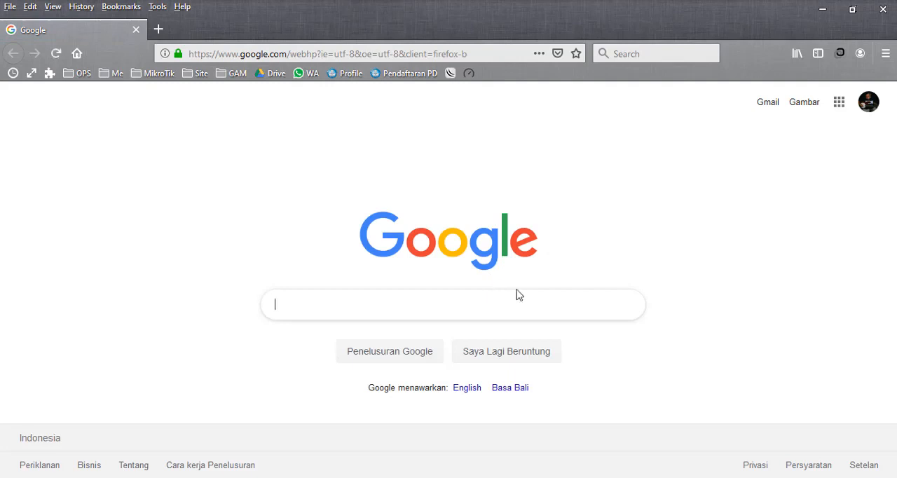
pyautogui.click(316, 302)
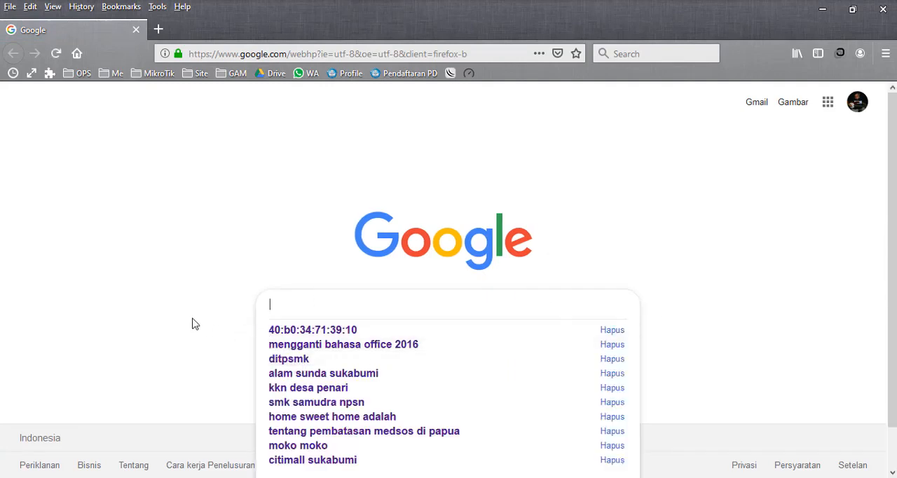
pyautogui.click(150, 293)
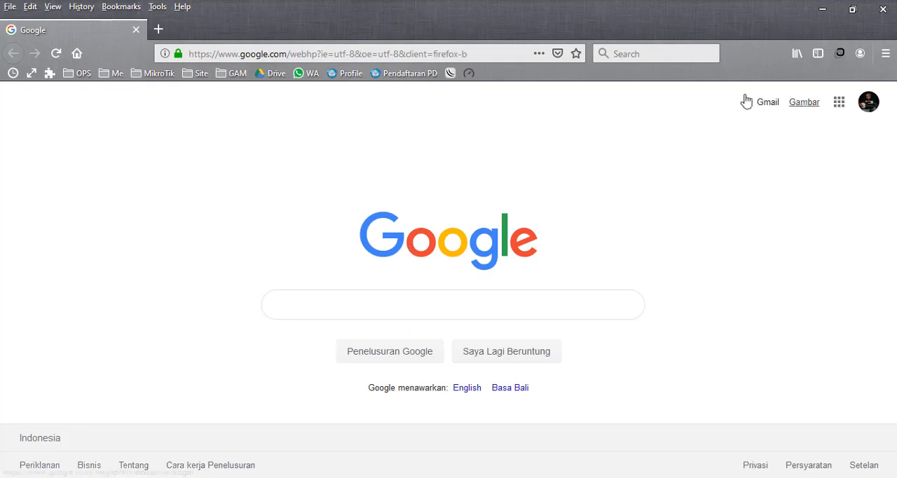
pyautogui.click(113, 74)
pyautogui.click(116, 96)
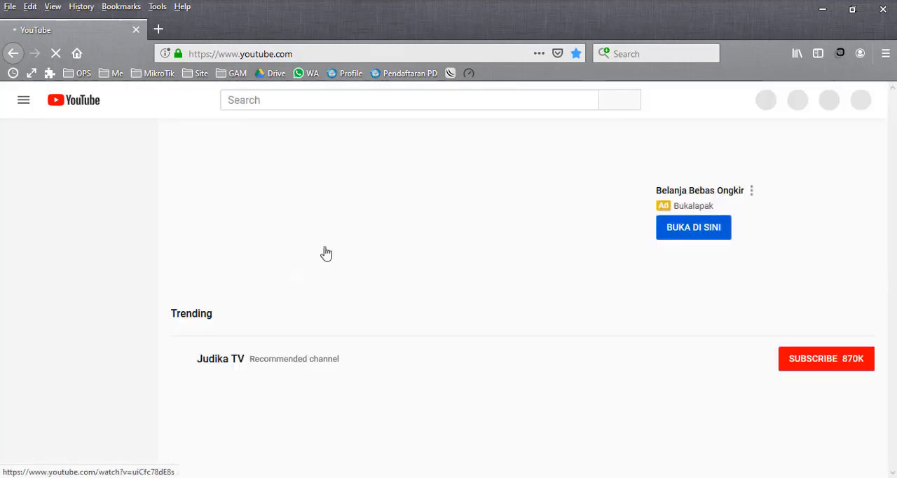
pyautogui.click(886, 13)
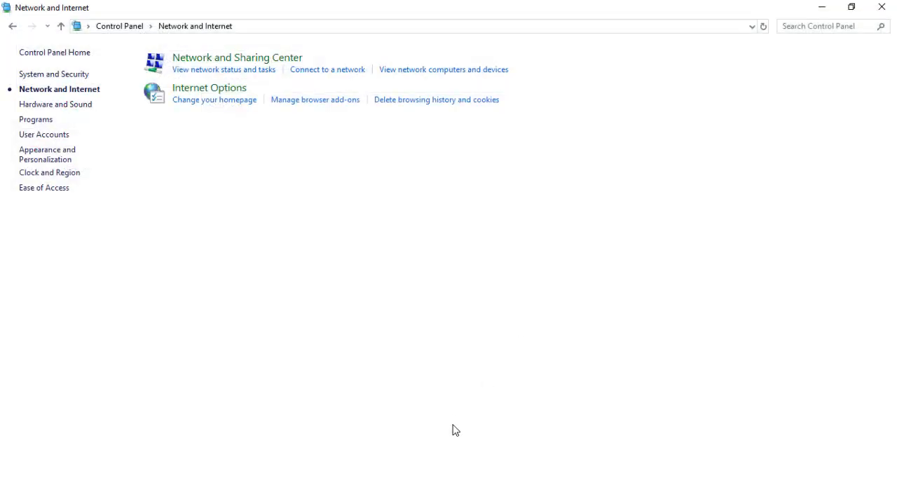
# - Switch back to WinBox and close the DHCP Server window
pyautogui.click(399, 477)
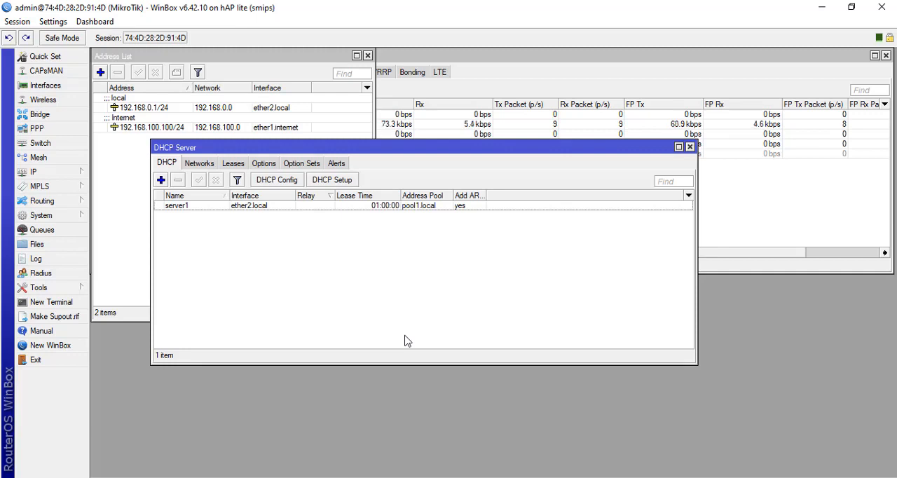
pyautogui.click(70, 175)
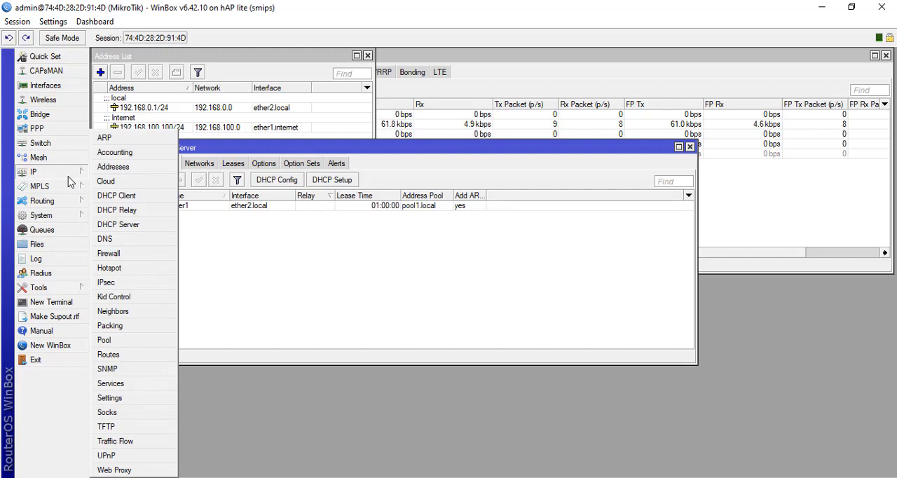
pyautogui.click(264, 278)
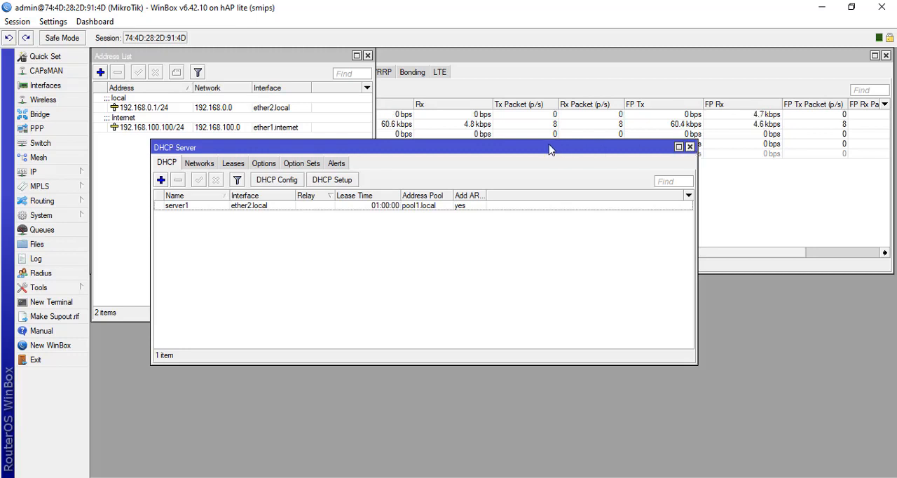
pyautogui.moveTo(548, 146); pyautogui.dragTo(490, 214)
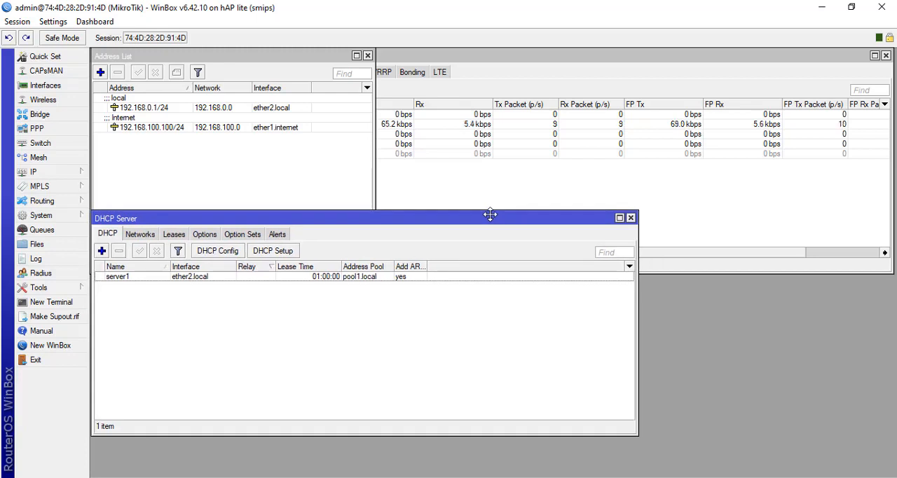
pyautogui.click(631, 218)
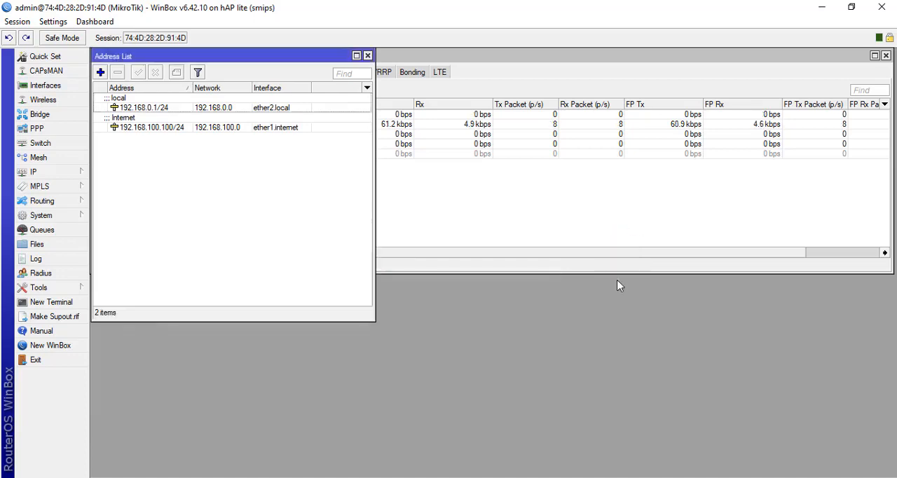